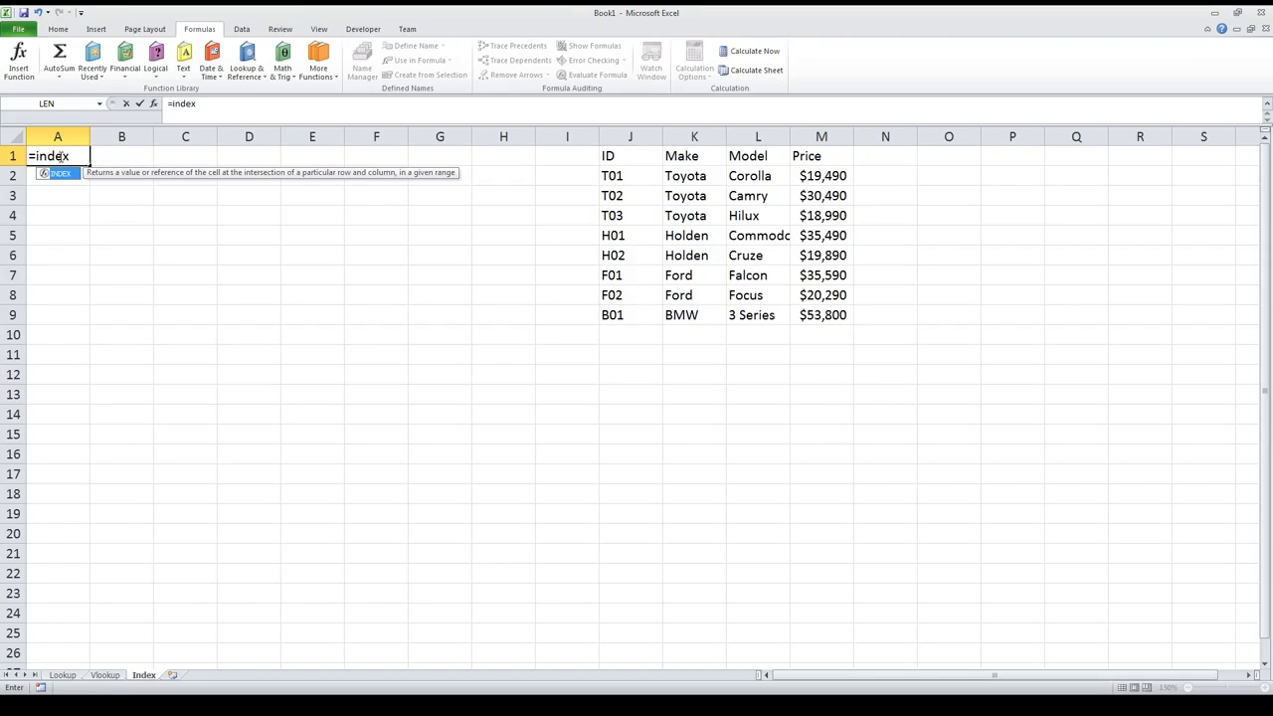
# Complete the INDEX formula in A1 with the array J2:M9, row number 4 and column number 4.
pyautogui.write('(')
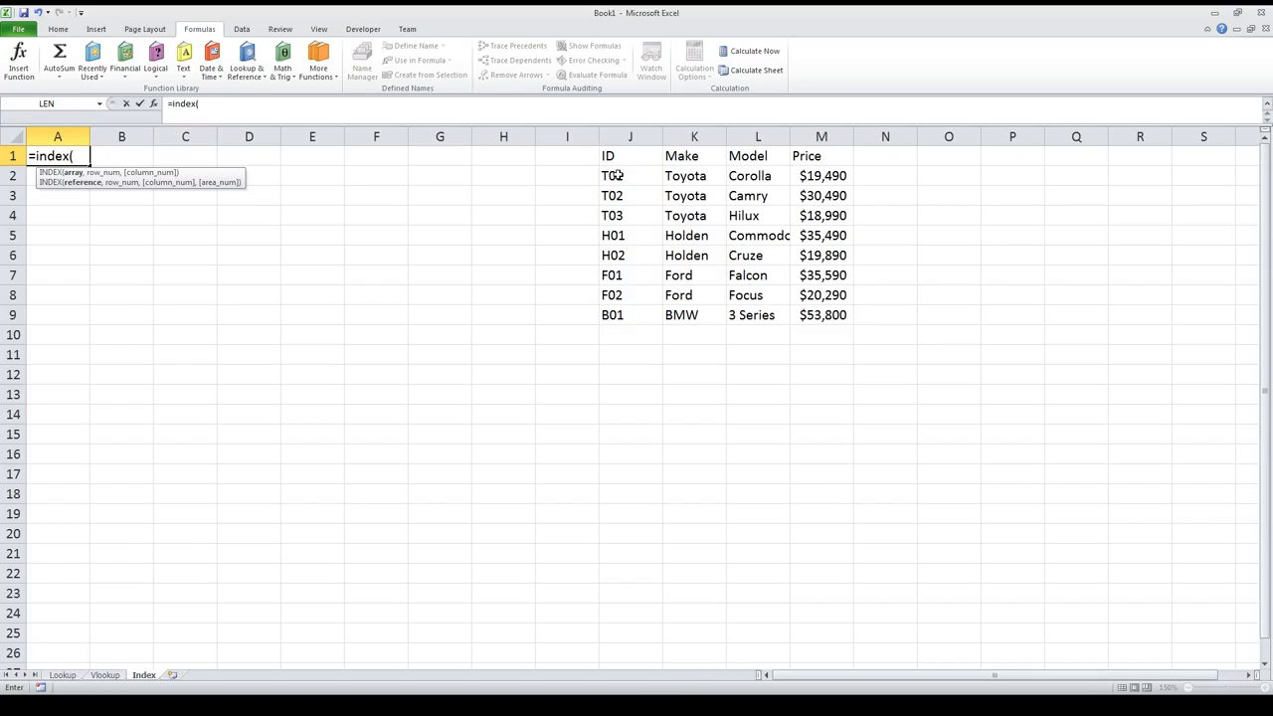
pyautogui.moveTo(616, 175); pyautogui.dragTo(821, 312)
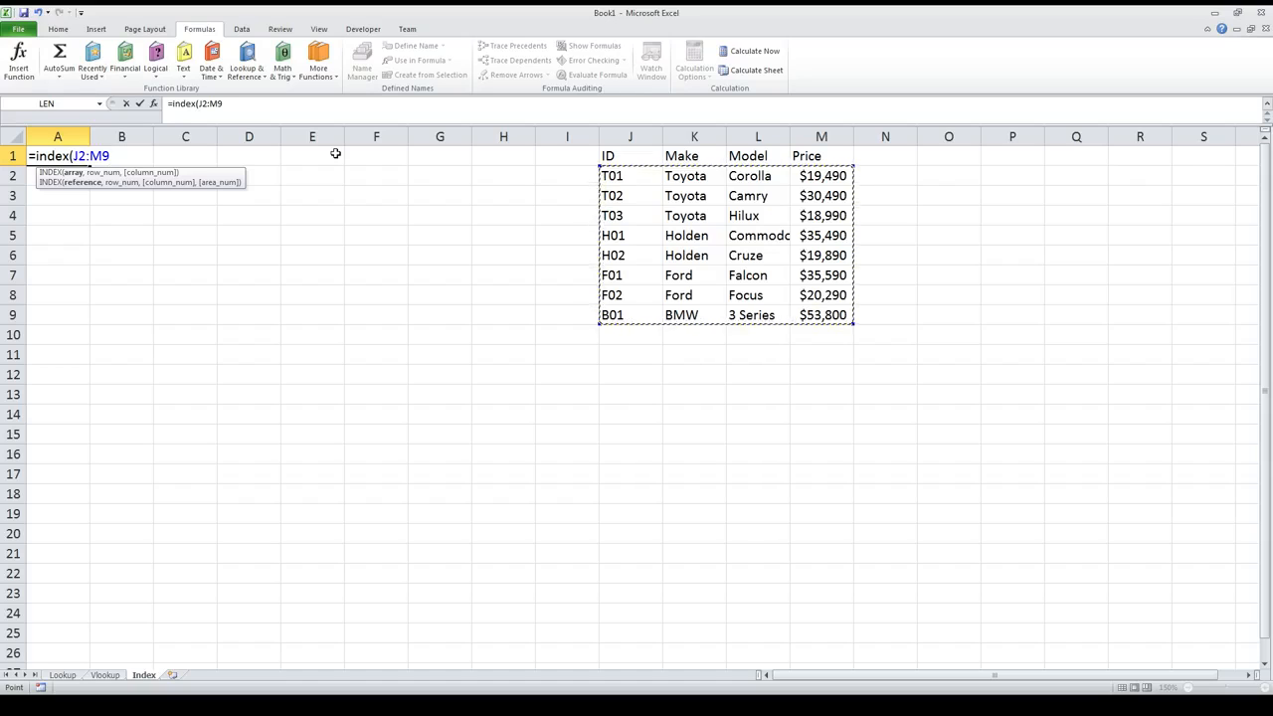
pyautogui.write(',')
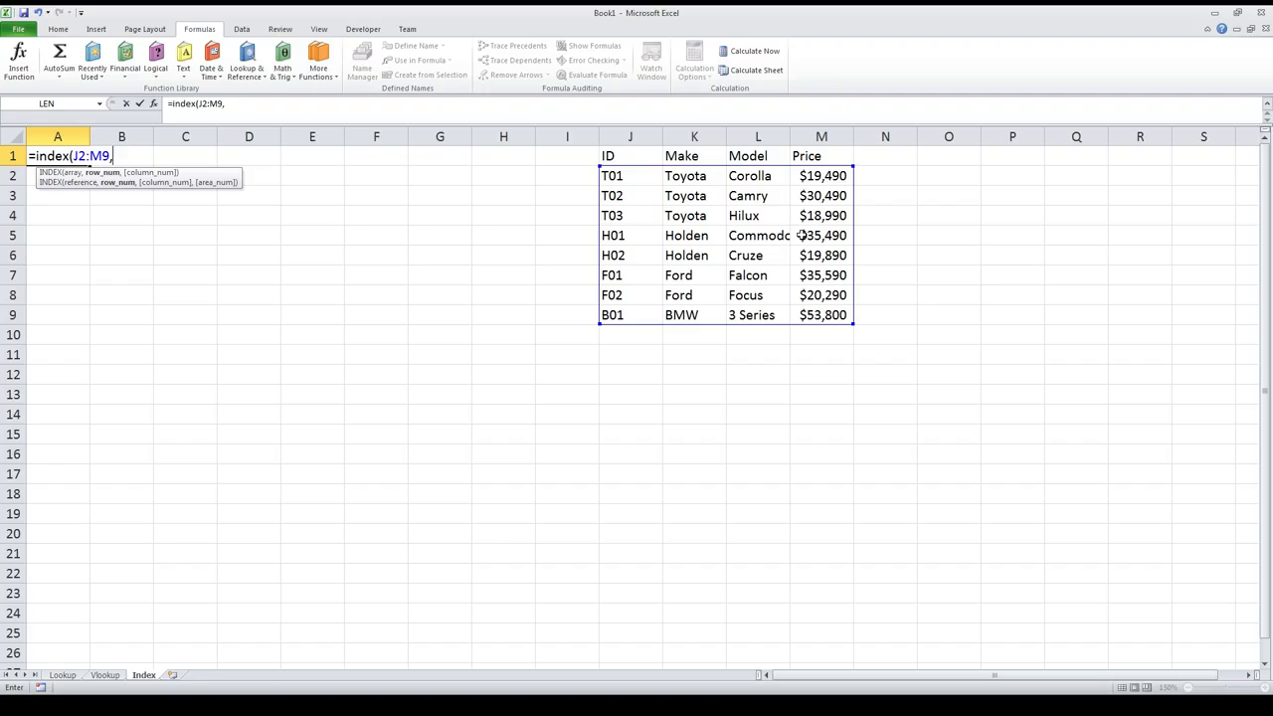
pyautogui.write('4,4)')
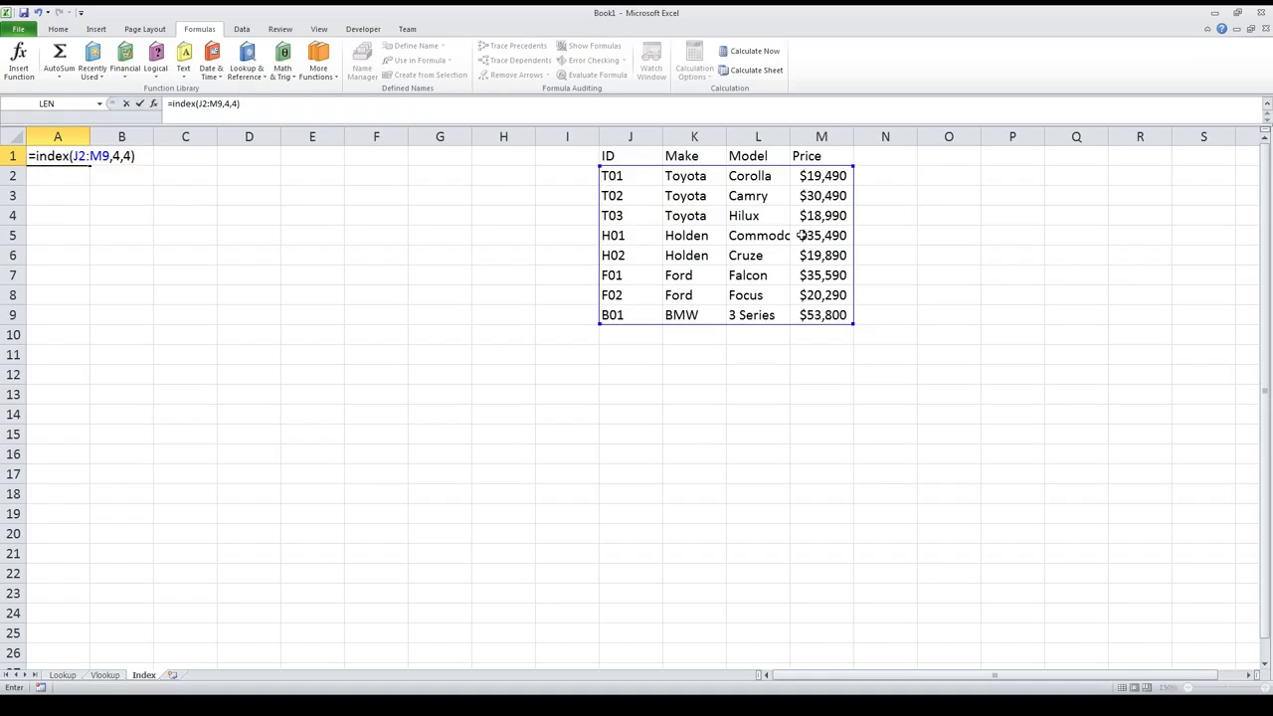
pyautogui.press('Return')
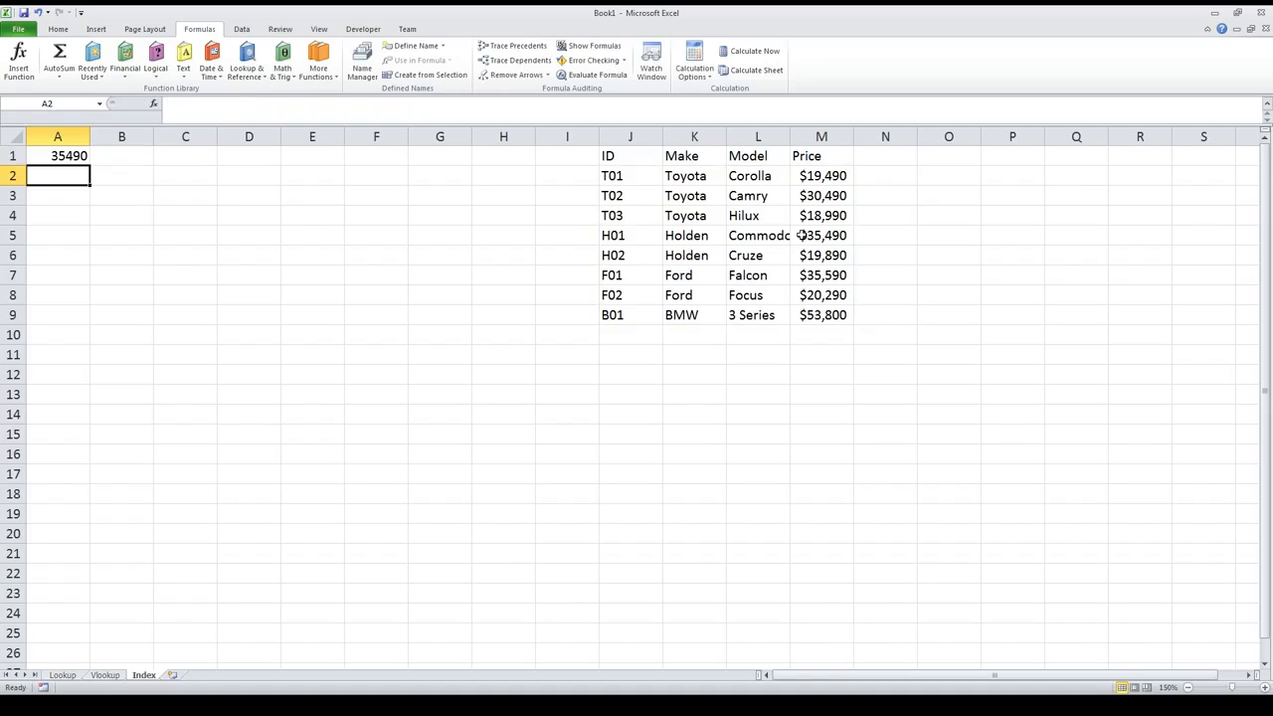
# Set the row number of the INDEX formula in A1 to 3.
pyautogui.click(77, 158)
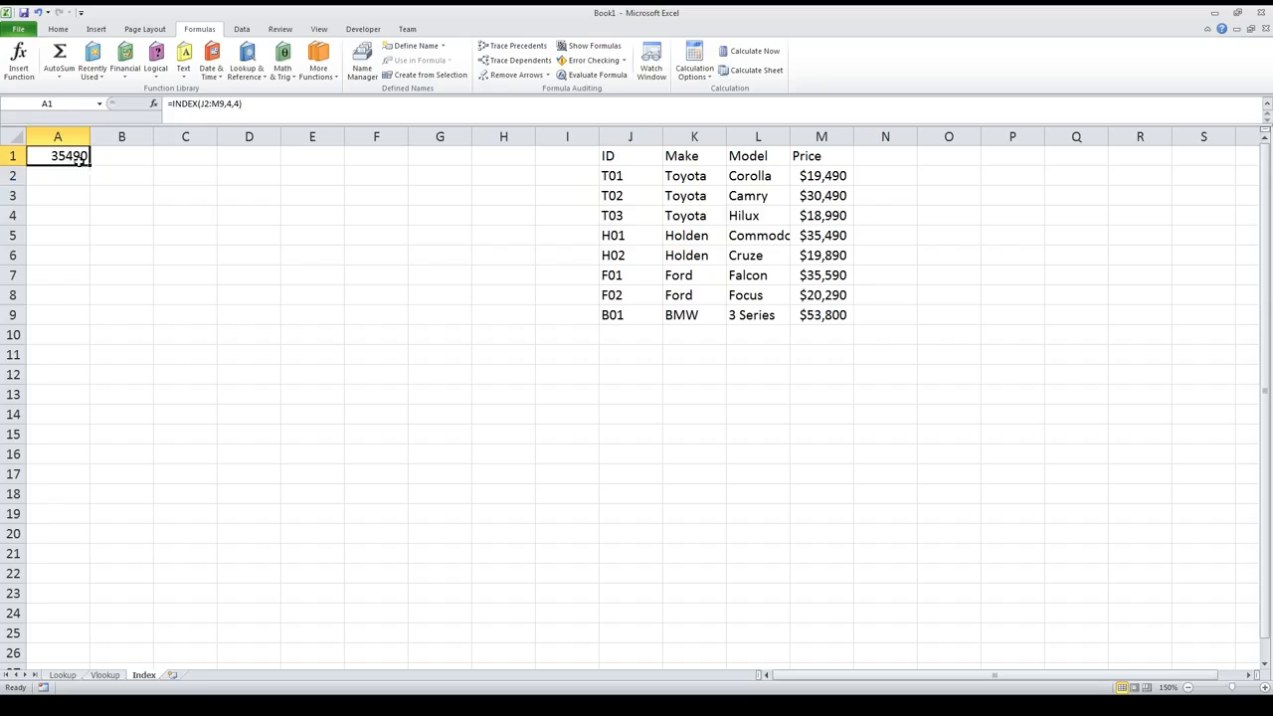
pyautogui.click(231, 103)
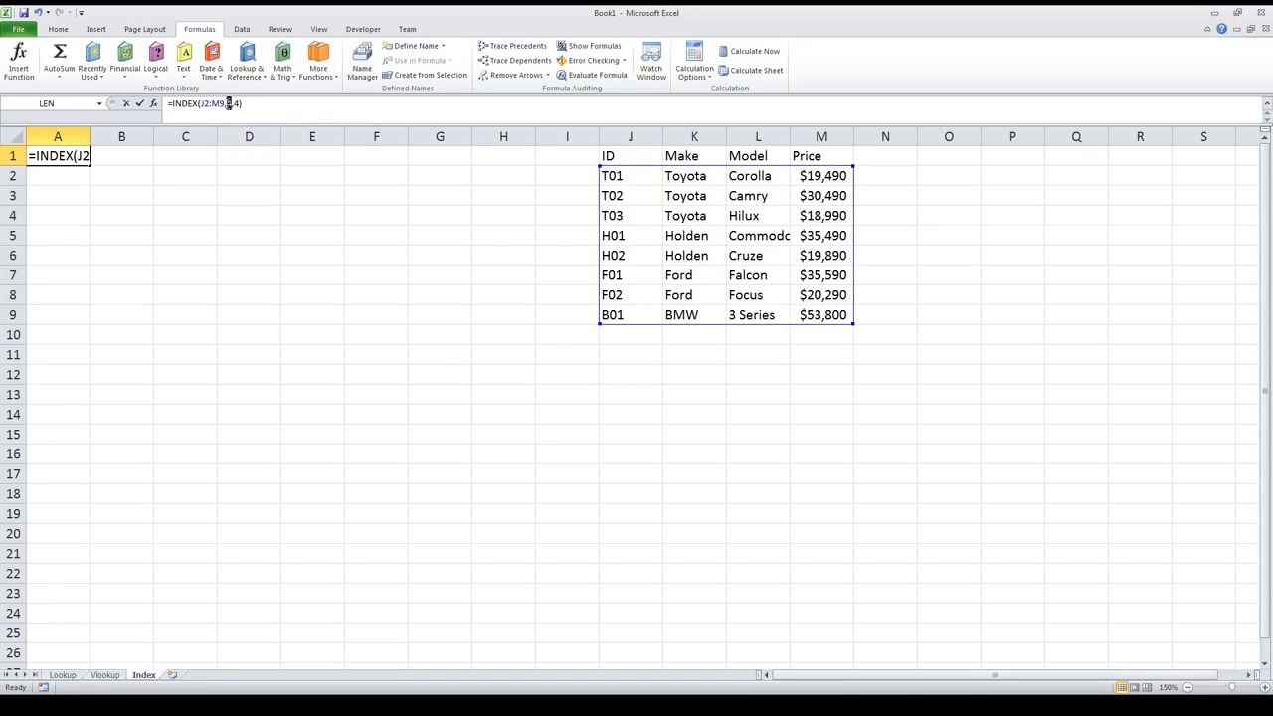
pyautogui.press('BackSpace')
pyautogui.write('3')
pyautogui.press('Return')
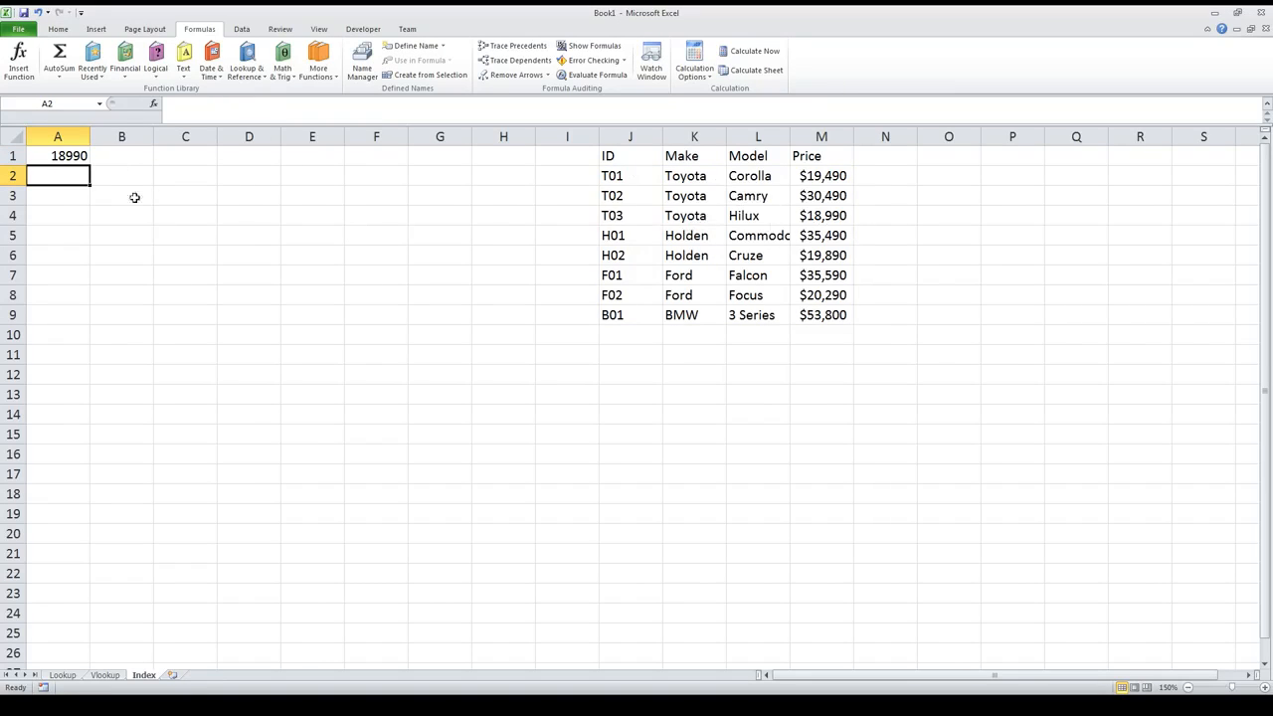
# Set the row number to 4 and the column number to 3 in A1's INDEX formula.
pyautogui.click(63, 159)
pyautogui.click(228, 103)
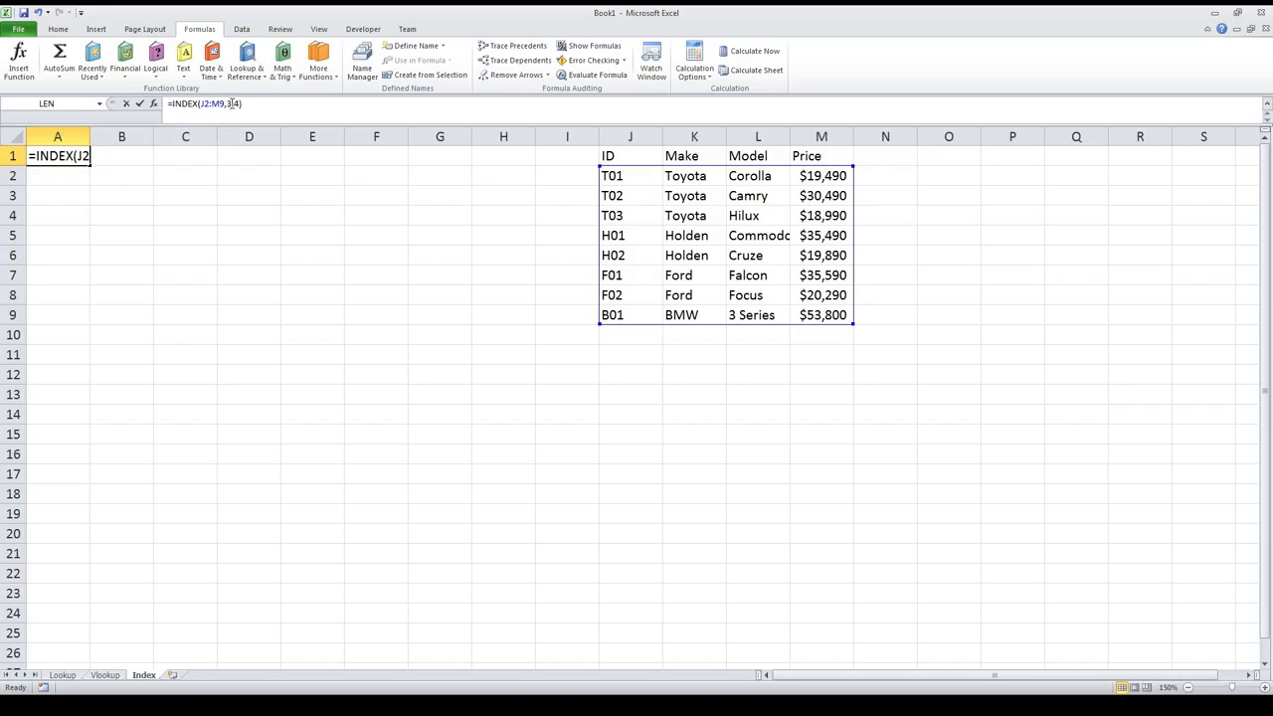
pyautogui.write('4')
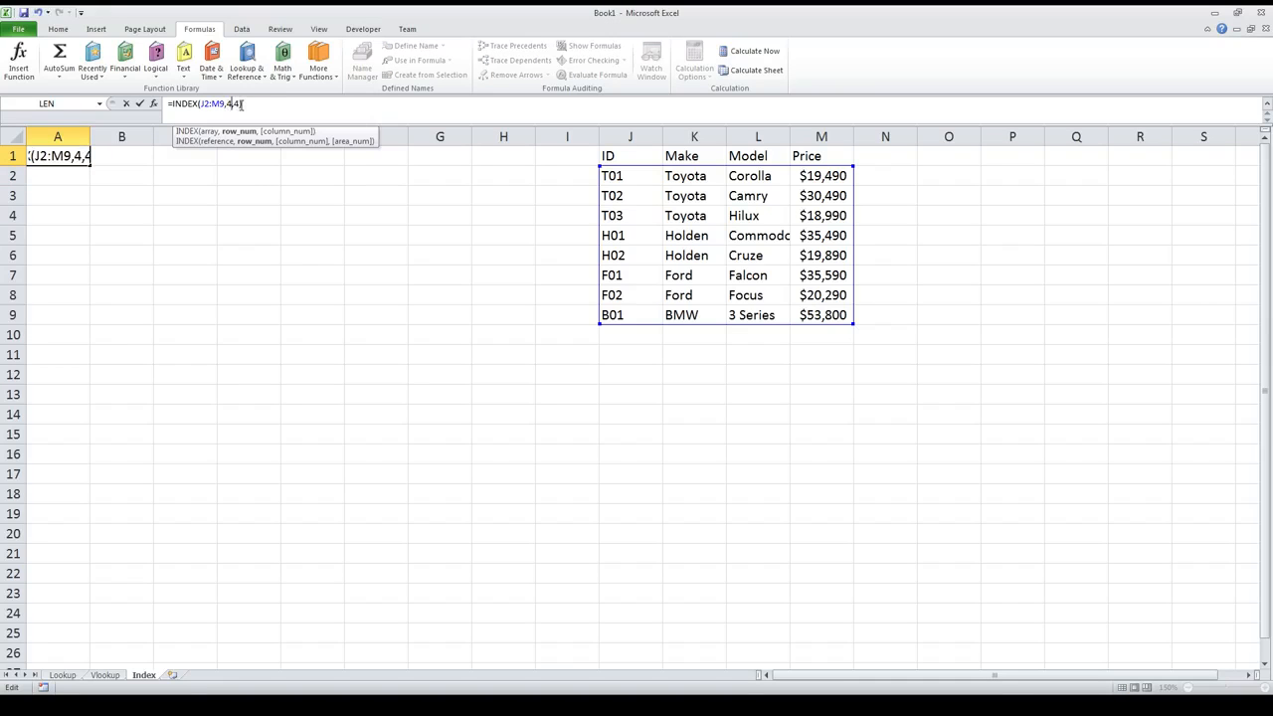
pyautogui.moveTo(240, 103); pyautogui.dragTo(234, 104)
pyautogui.write('3')
pyautogui.press('Return')
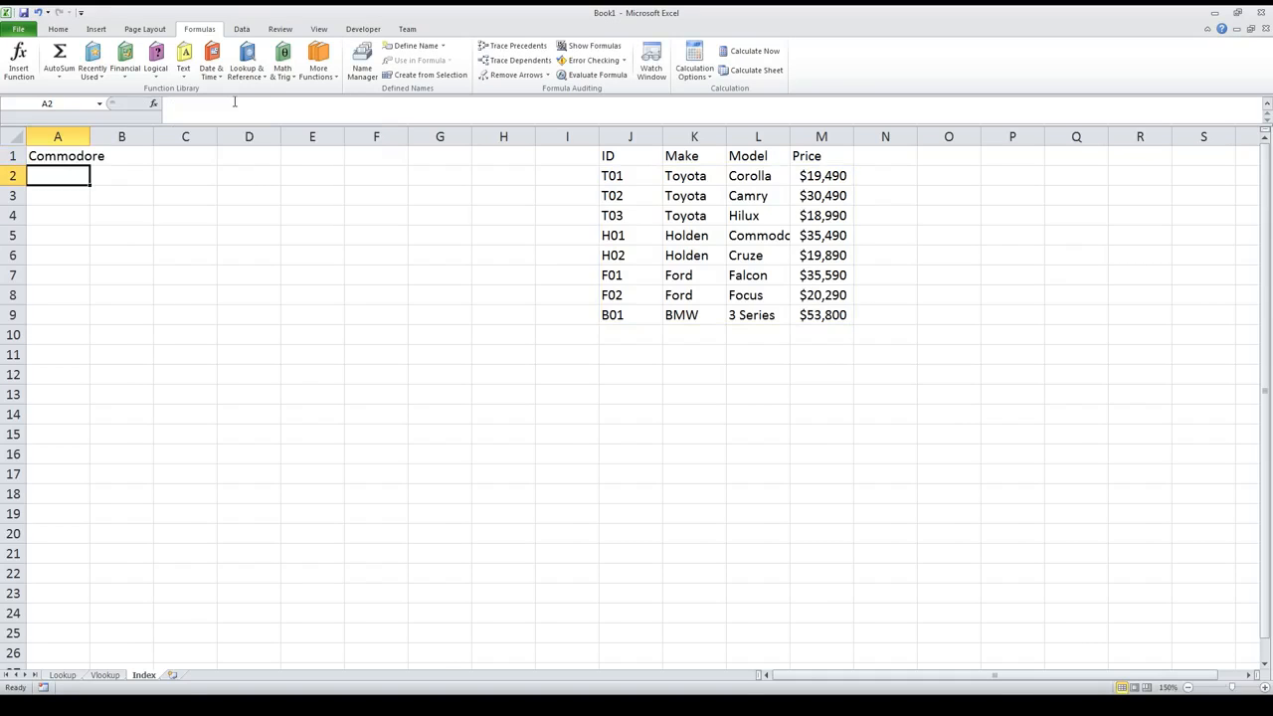
# Examine the row and column number arguments of the INDEX formula in A1.
pyautogui.click(53, 159)
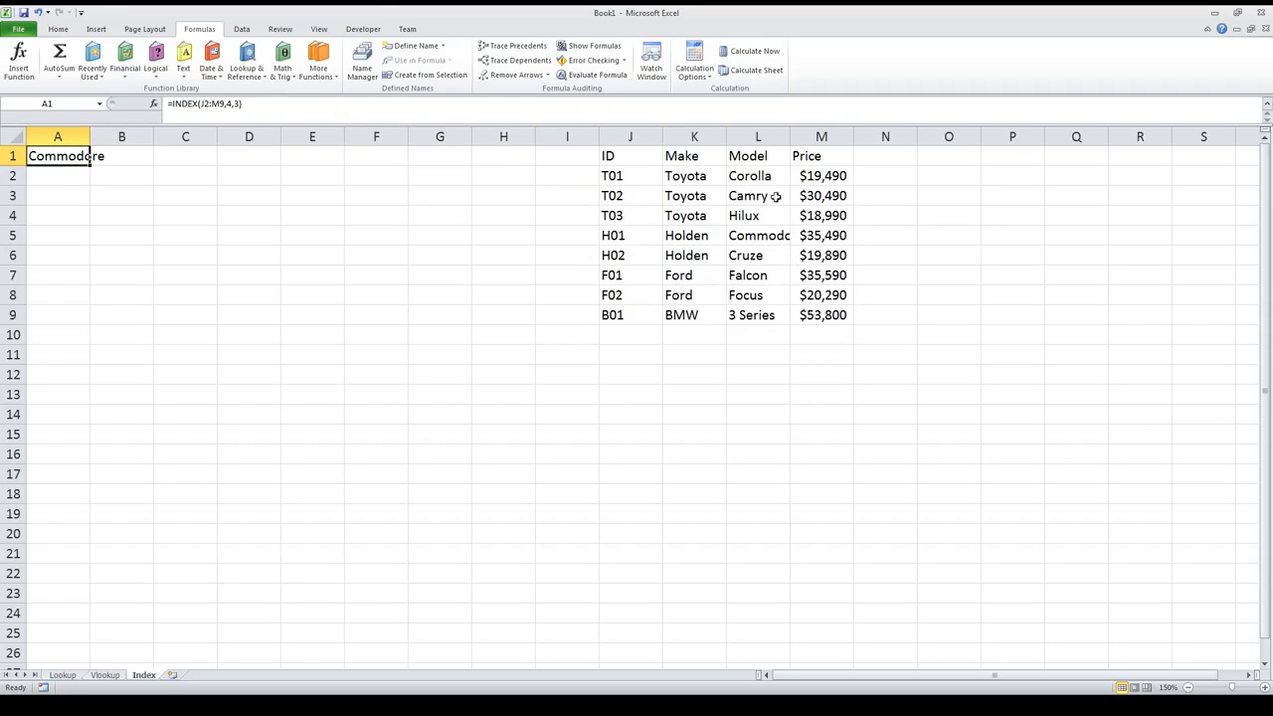
pyautogui.click(239, 104)
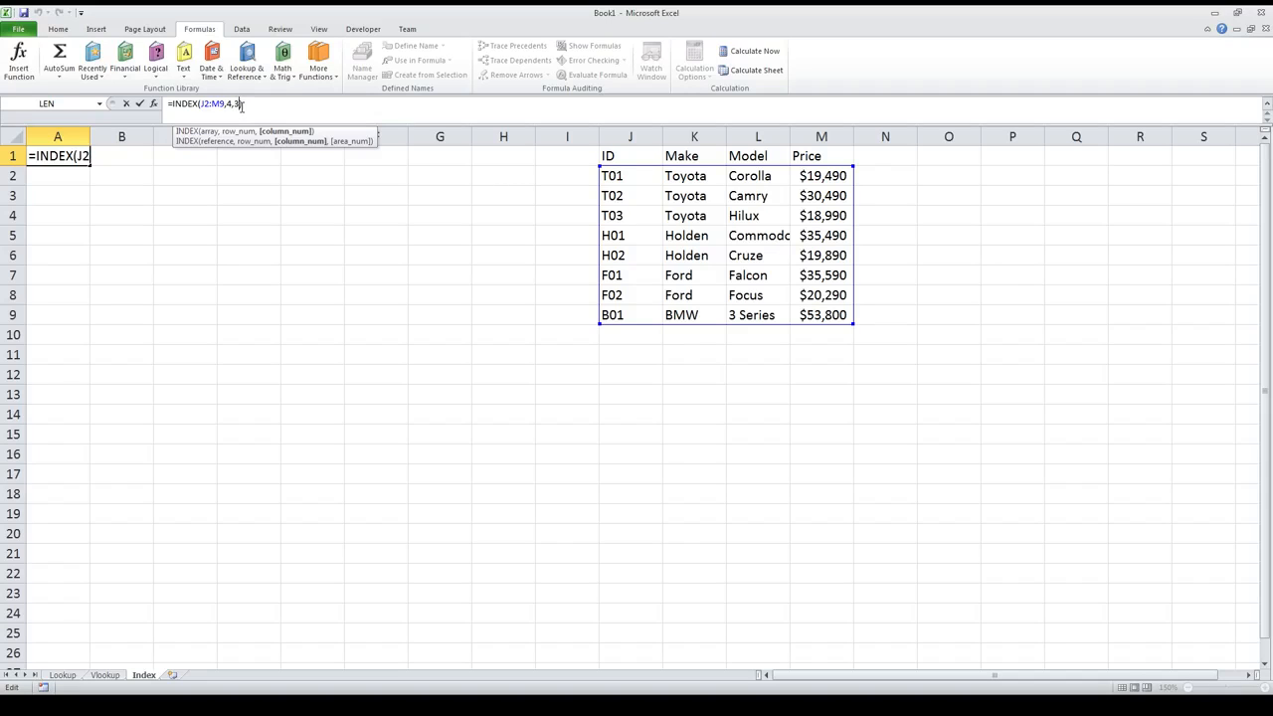
pyautogui.write(')')
pyautogui.press('Return')
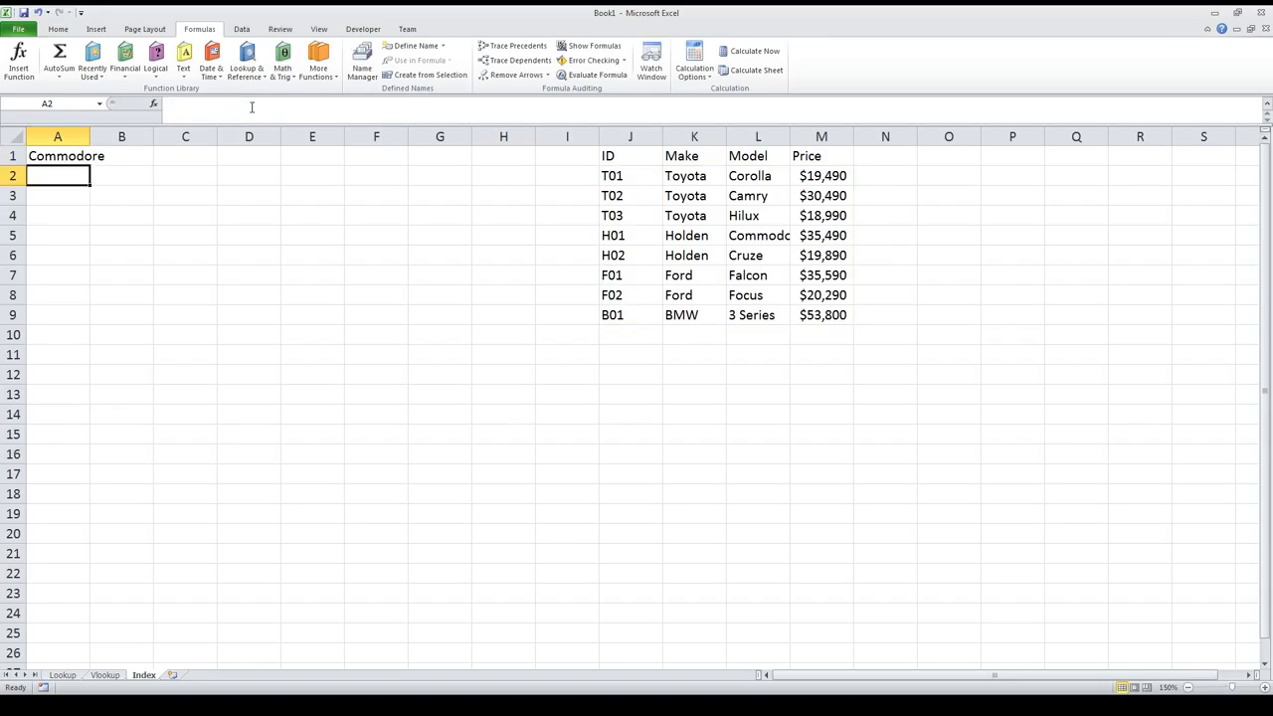
pyautogui.click(68, 162)
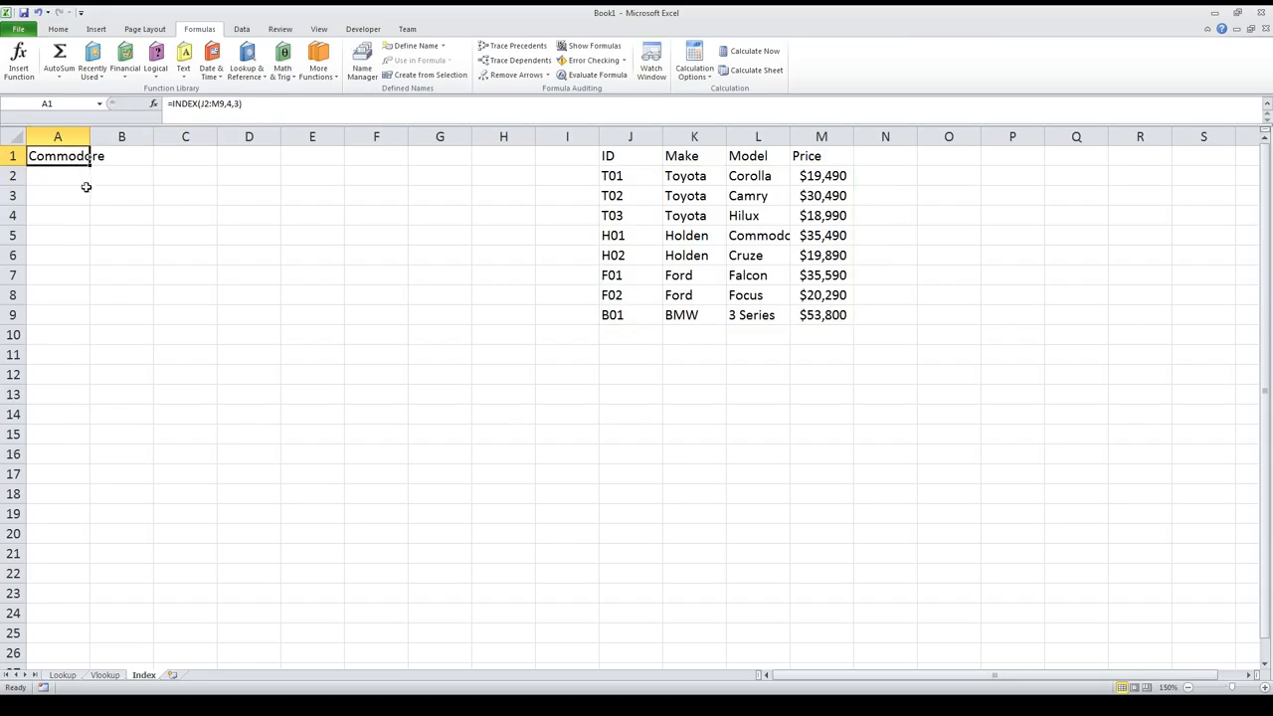
pyautogui.click(227, 104)
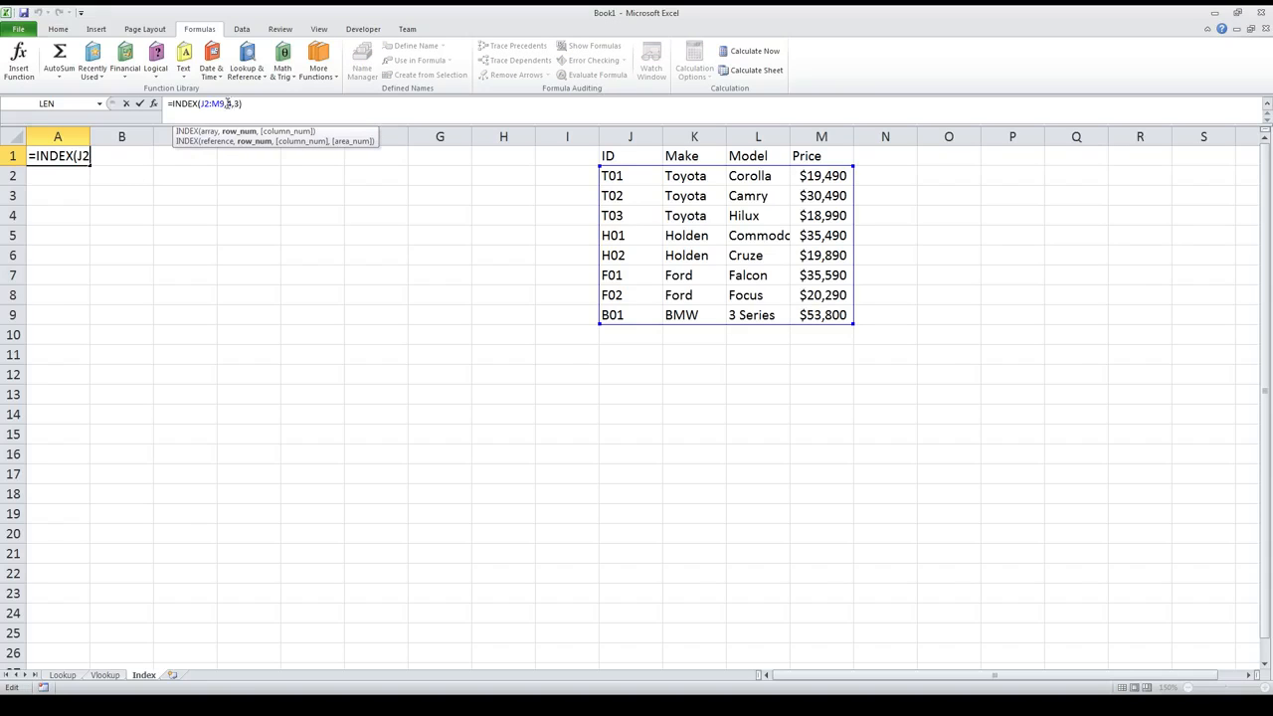
pyautogui.moveTo(227, 104); pyautogui.dragTo(239, 104)
pyautogui.click(226, 105)
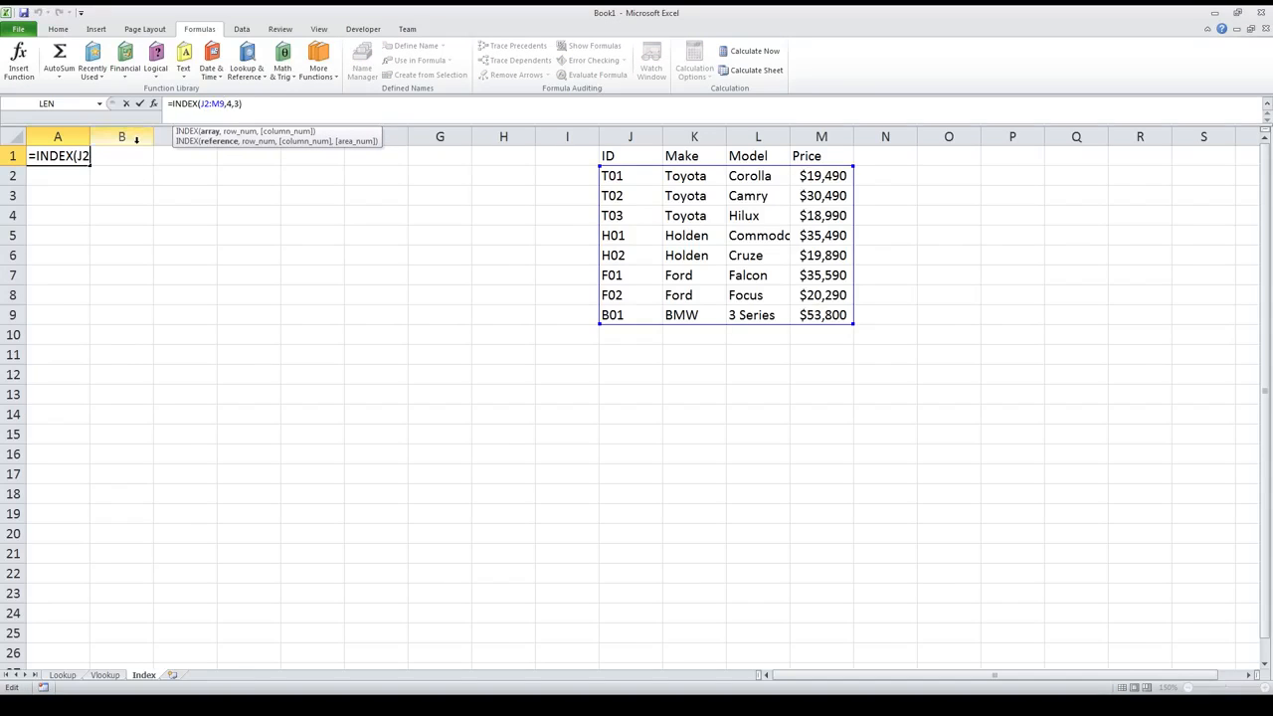
pyautogui.press('Return')
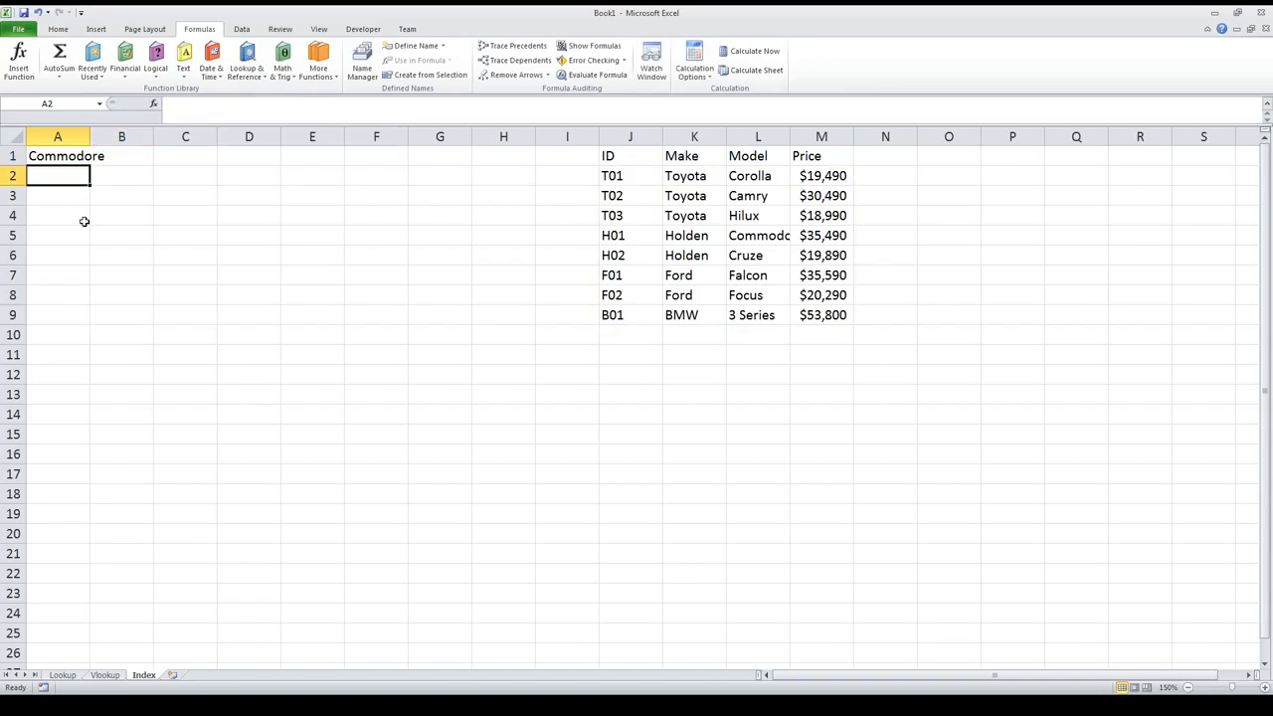
# Enter a MATCH formula in A2 that looks up "Make" in the header cells J1:M1.
pyautogui.write('=match')
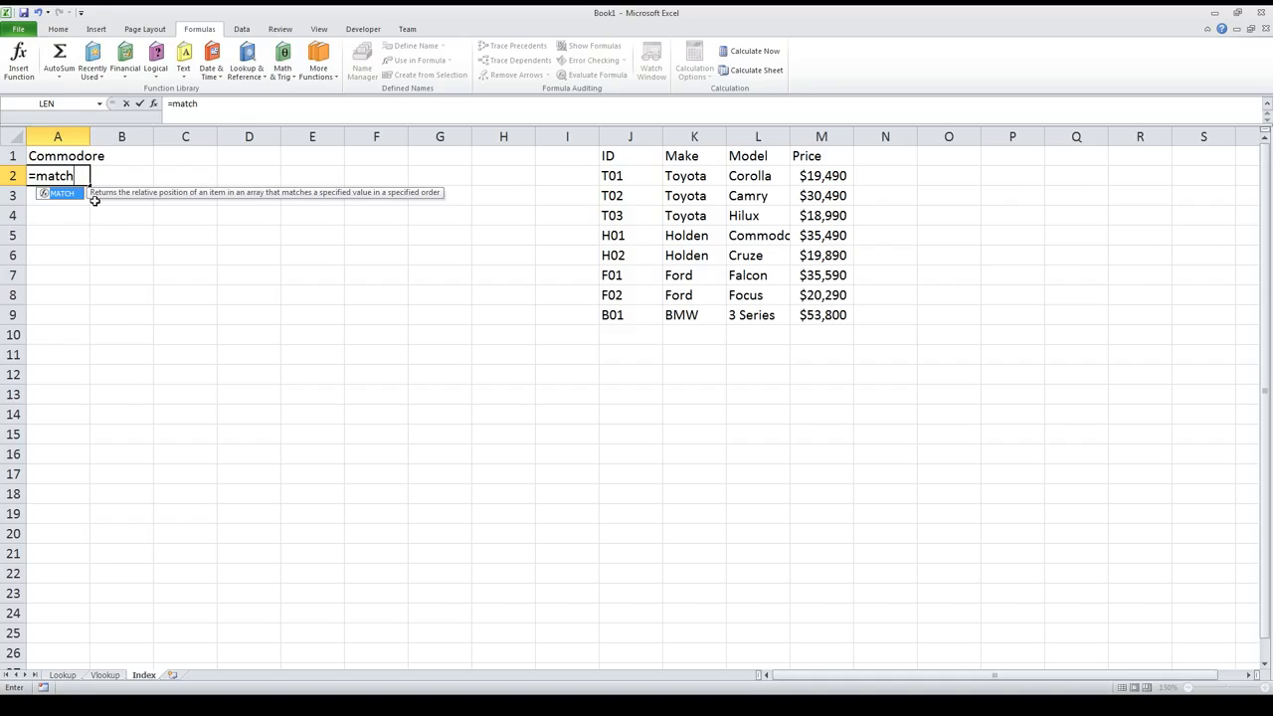
pyautogui.write('(')
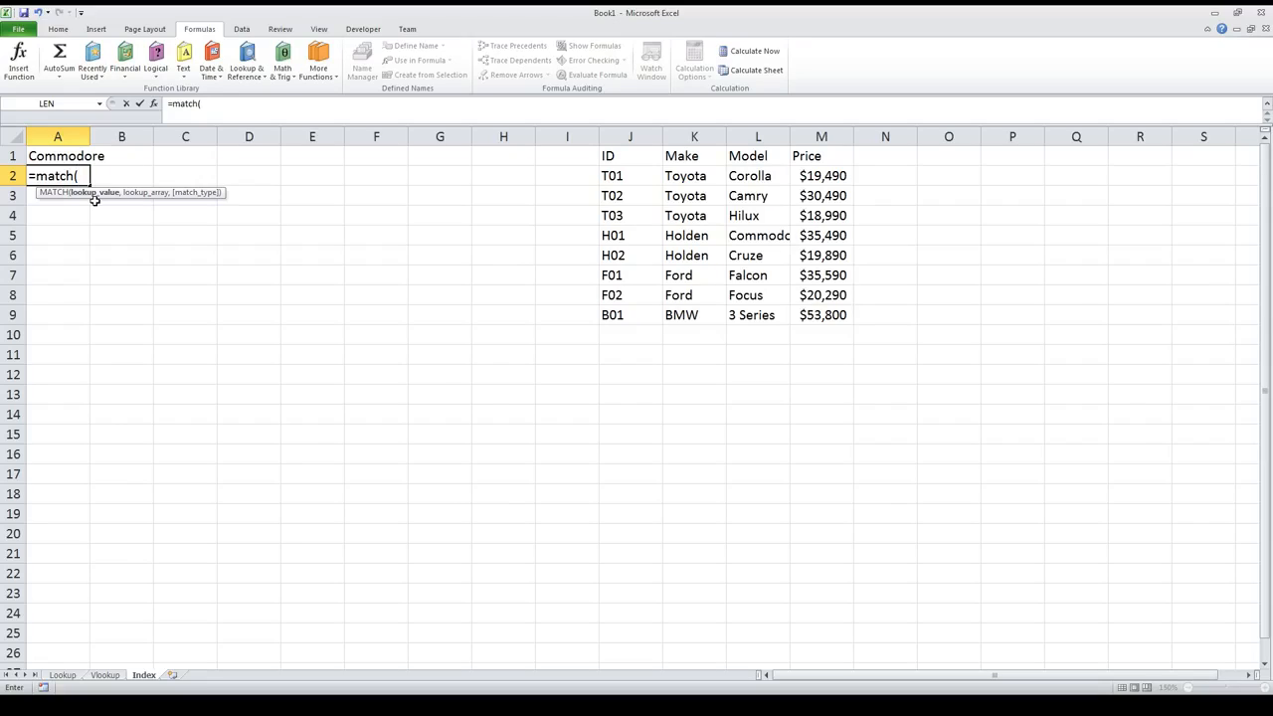
pyautogui.write('"Make",')
pyautogui.moveTo(616, 156); pyautogui.dragTo(797, 156)
pyautogui.write(',')
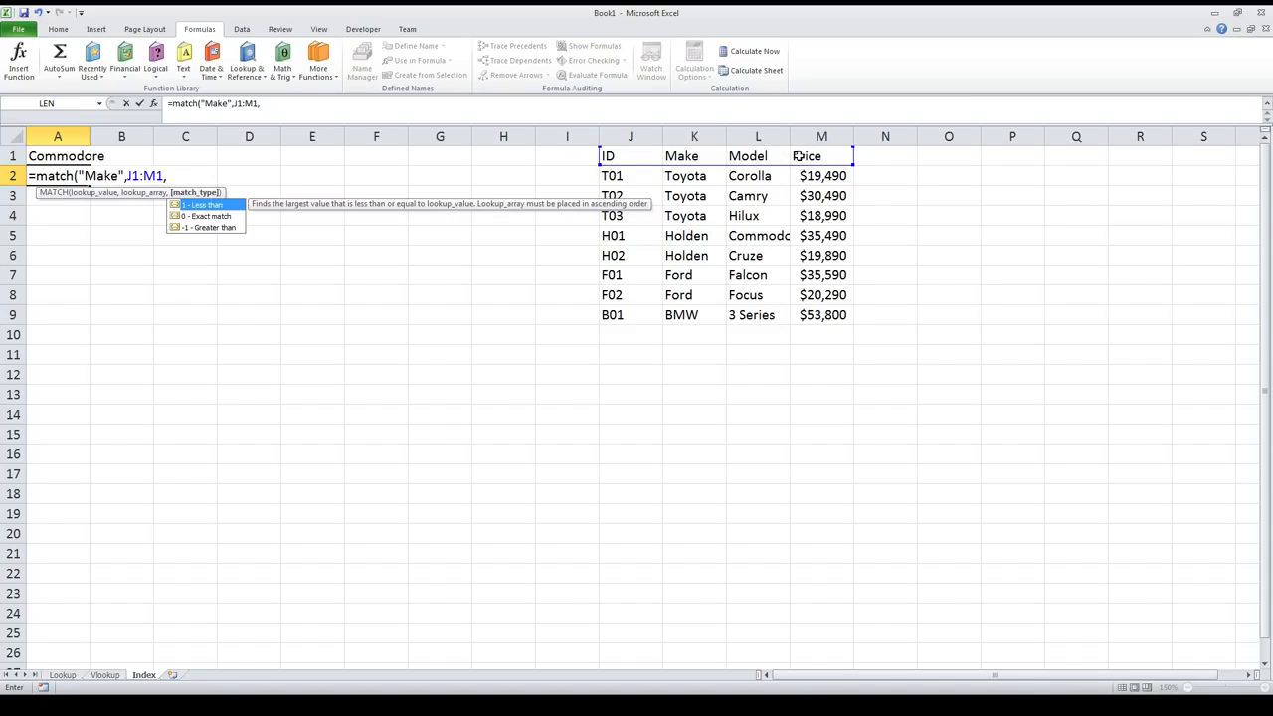
pyautogui.press('Down')
pyautogui.press('Tab')
pyautogui.press('Return')
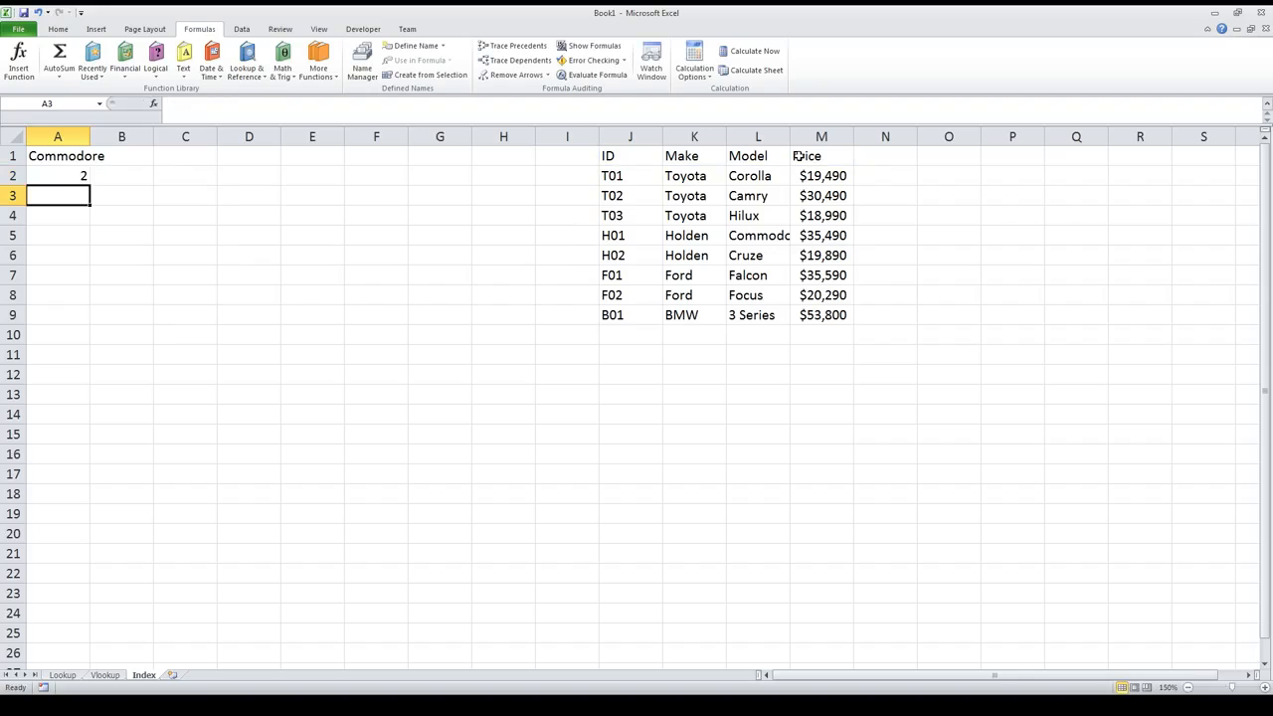
# Set the match type of the MATCH formula in A2 to 0 for an exact match.
pyautogui.click(78, 176)
pyautogui.click(264, 104)
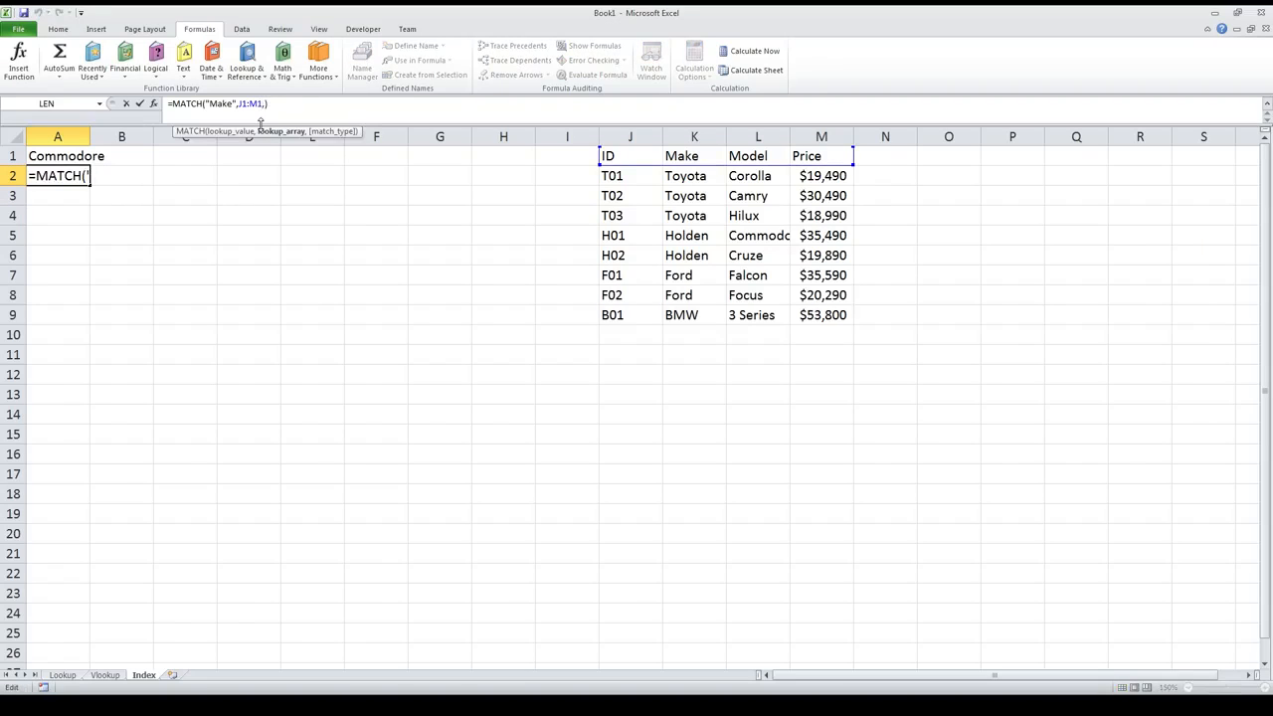
pyautogui.press('Right')
pyautogui.write('0')
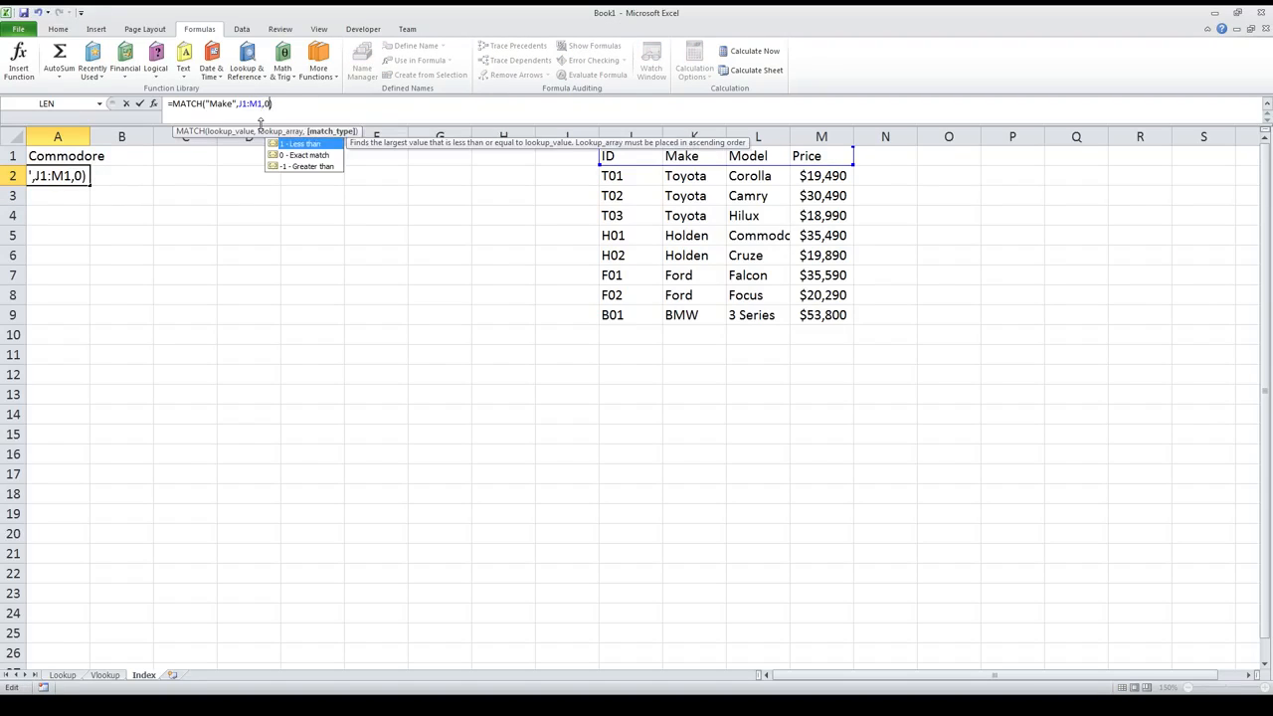
pyautogui.doubleClick(303, 156)
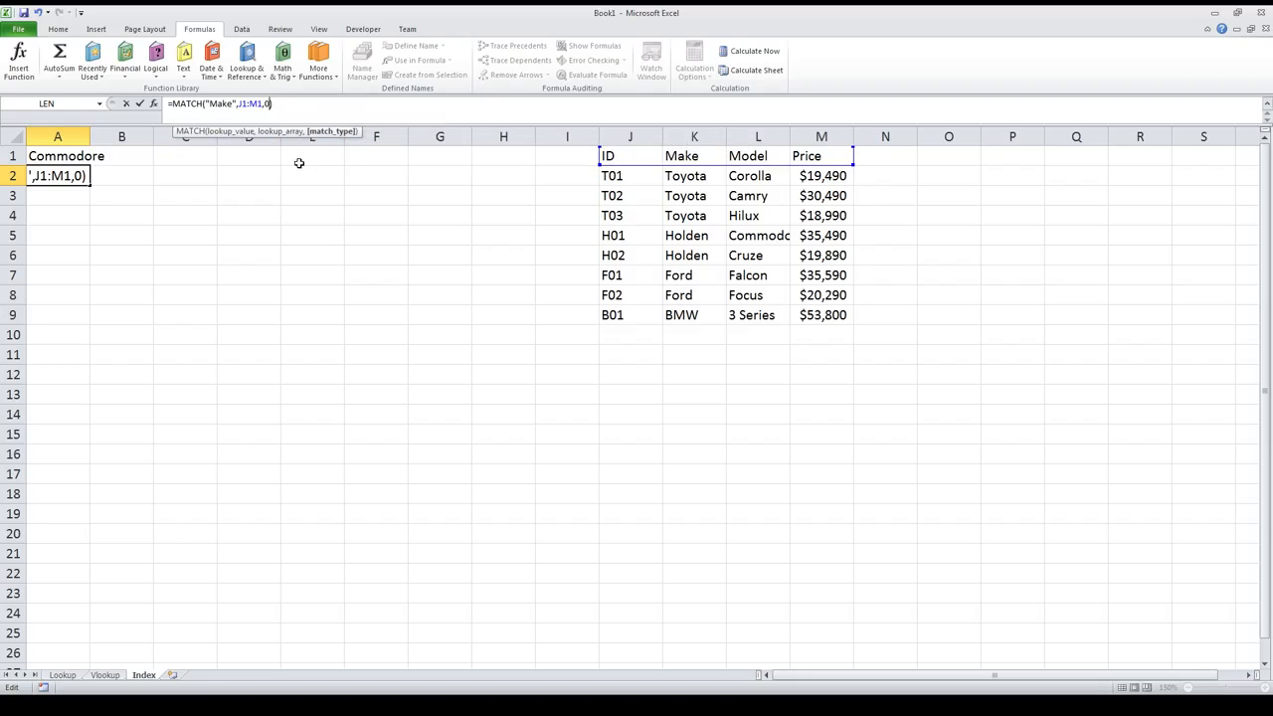
pyautogui.press('Return')
# Examine the lookup array of the MATCH formula in A2 and compare it with the INDEX formula in A1.
pyautogui.click(45, 175)
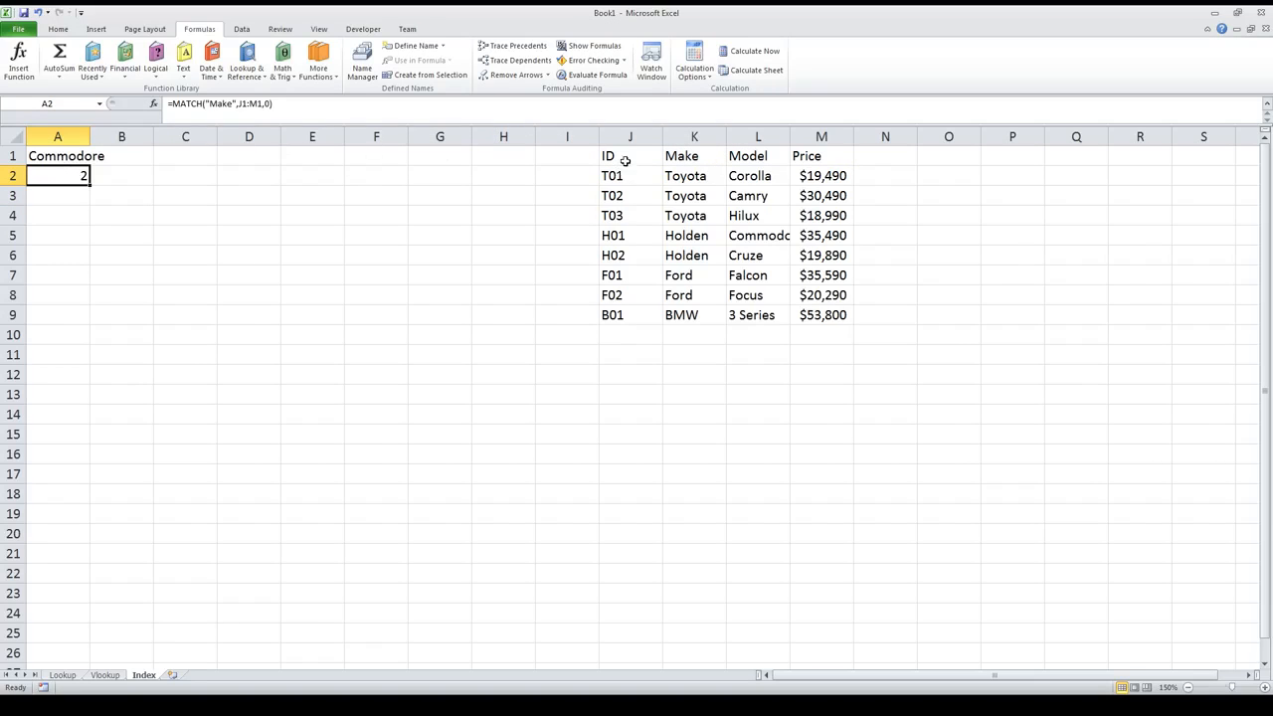
pyautogui.click(244, 103)
pyautogui.moveTo(239, 103); pyautogui.dragTo(262, 103)
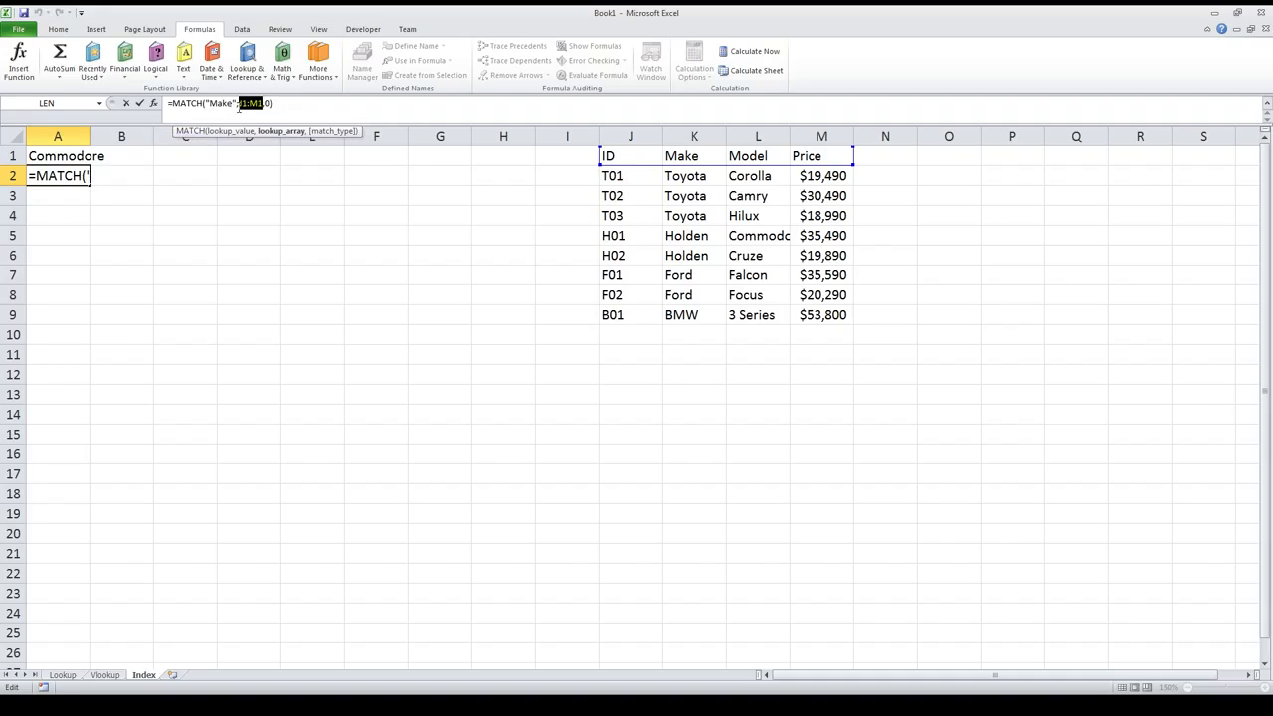
pyautogui.press('Return')
pyautogui.click(50, 175)
pyautogui.click(62, 161)
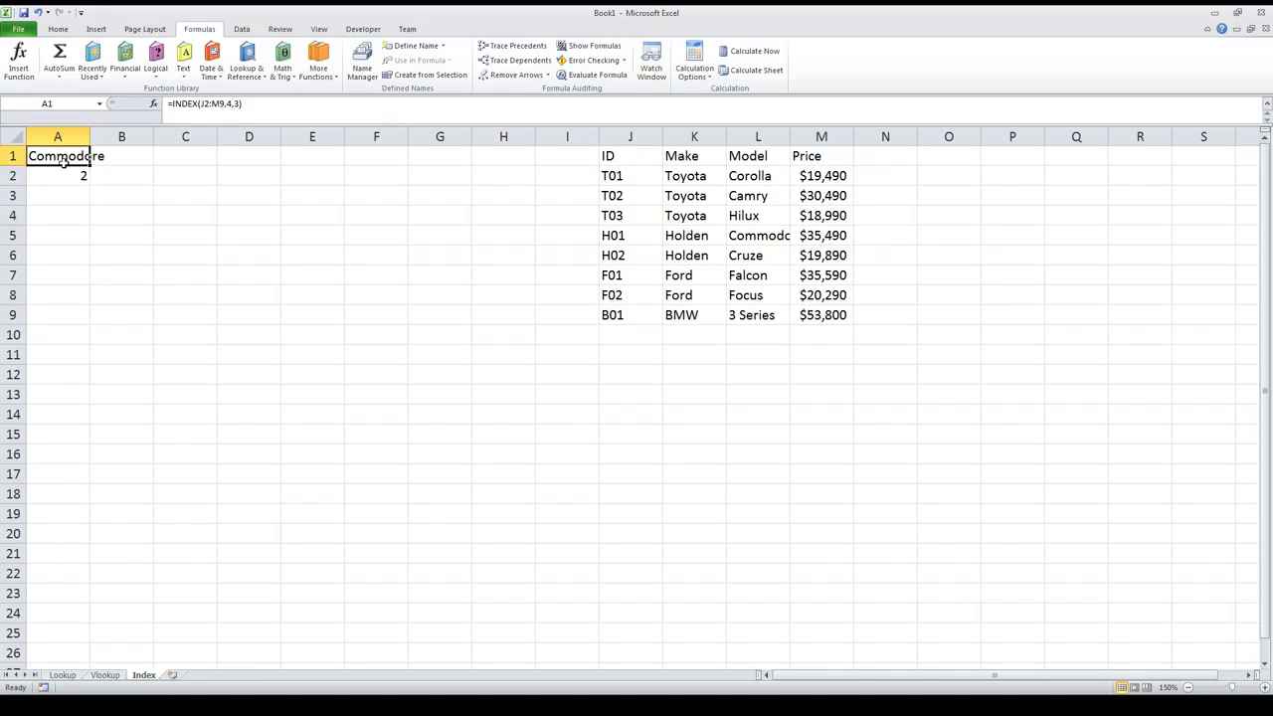
pyautogui.click(70, 176)
pyautogui.click(70, 162)
pyautogui.rightClick(117, 137)
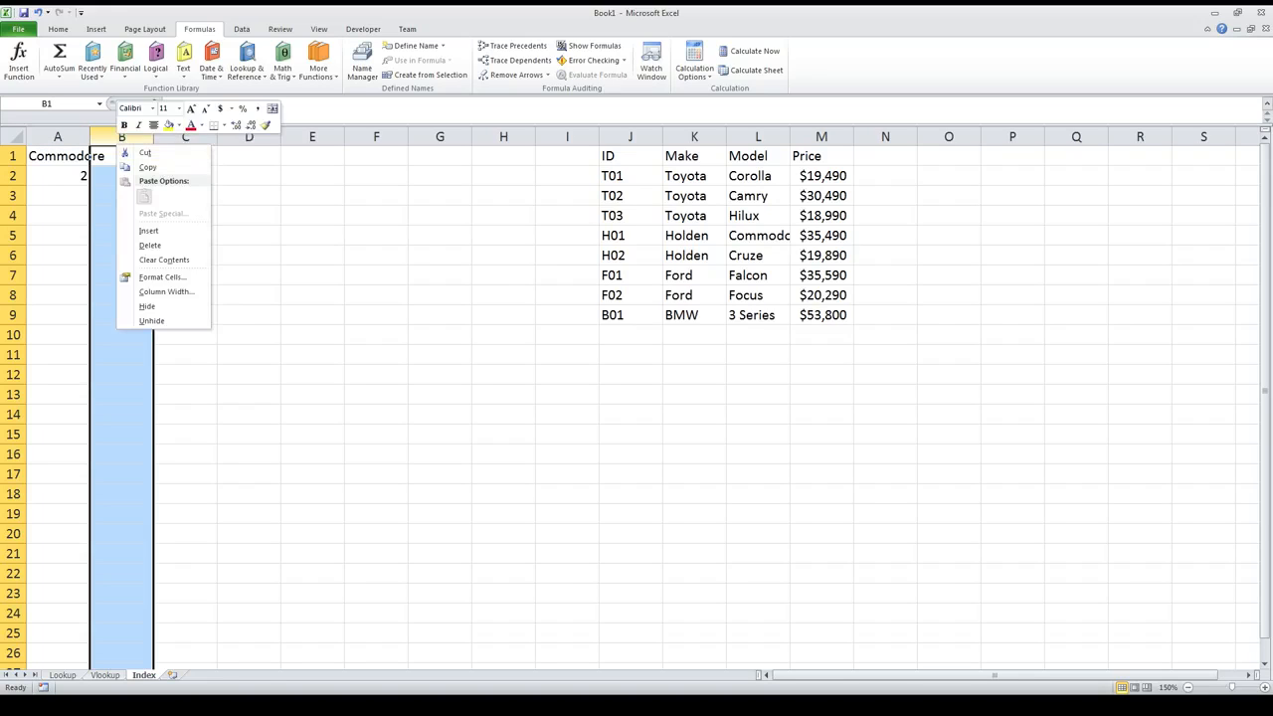
# Replace the column number in A1's INDEX formula with MATCH("Make",J1:M1,0) and clear the separate MATCH formula from A2.
pyautogui.click(54, 159)
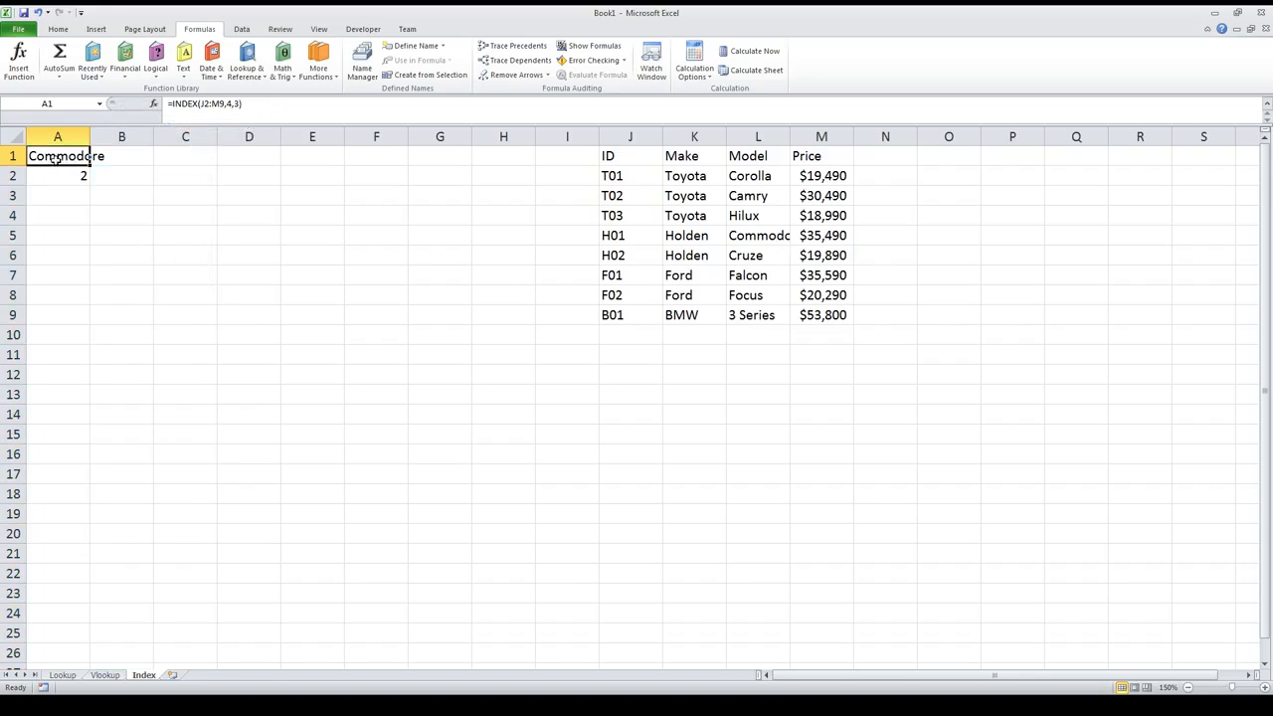
pyautogui.click(228, 104)
pyautogui.click(239, 103)
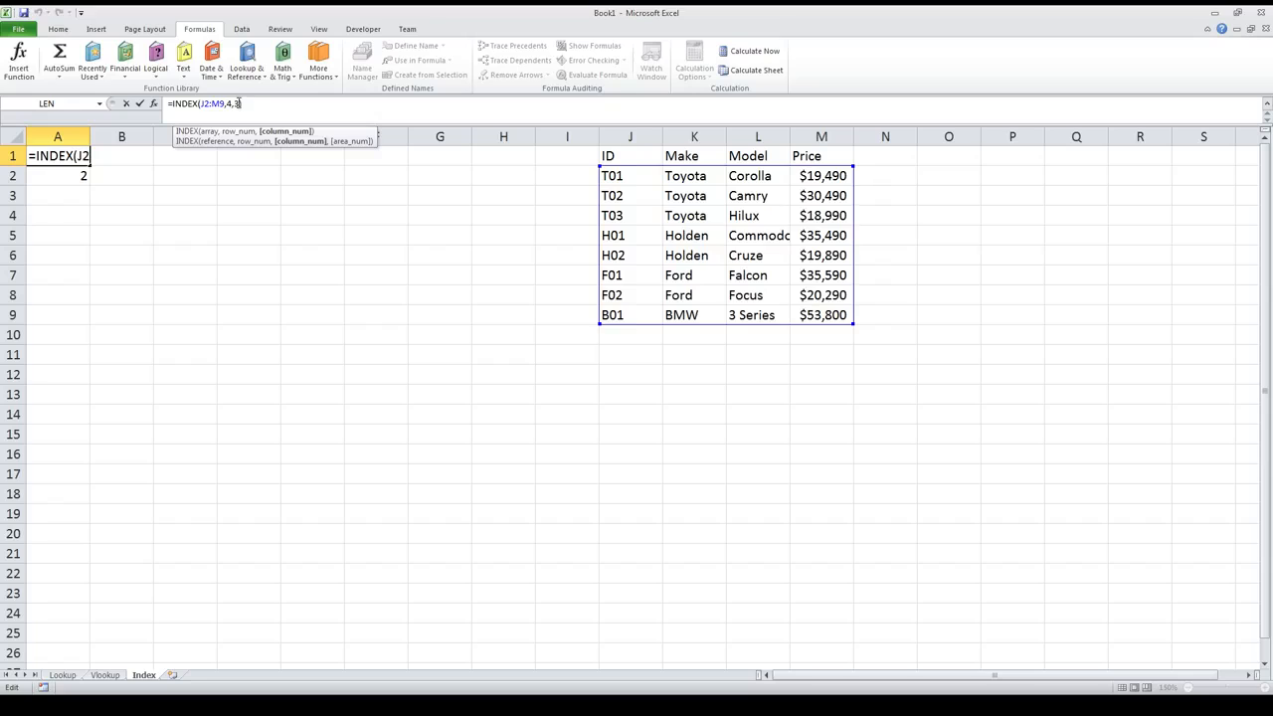
pyautogui.doubleClick(236, 103)
pyautogui.write('match(')
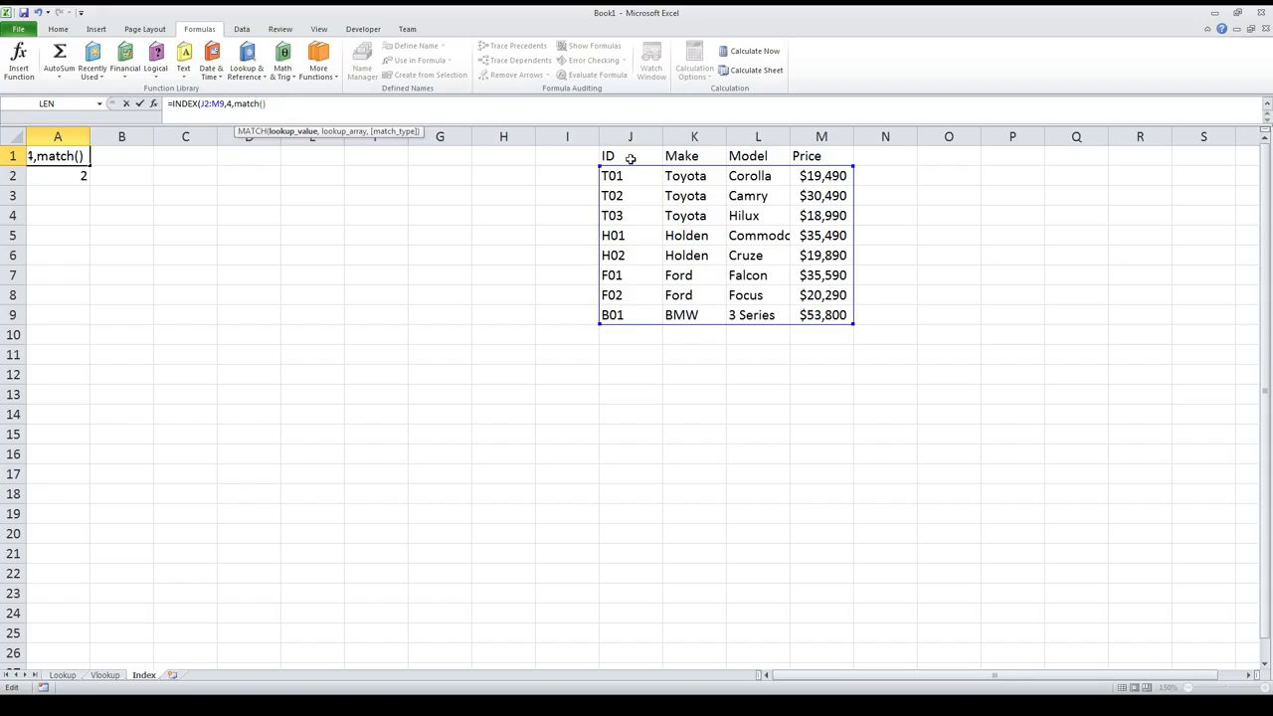
pyautogui.write('"Make",')
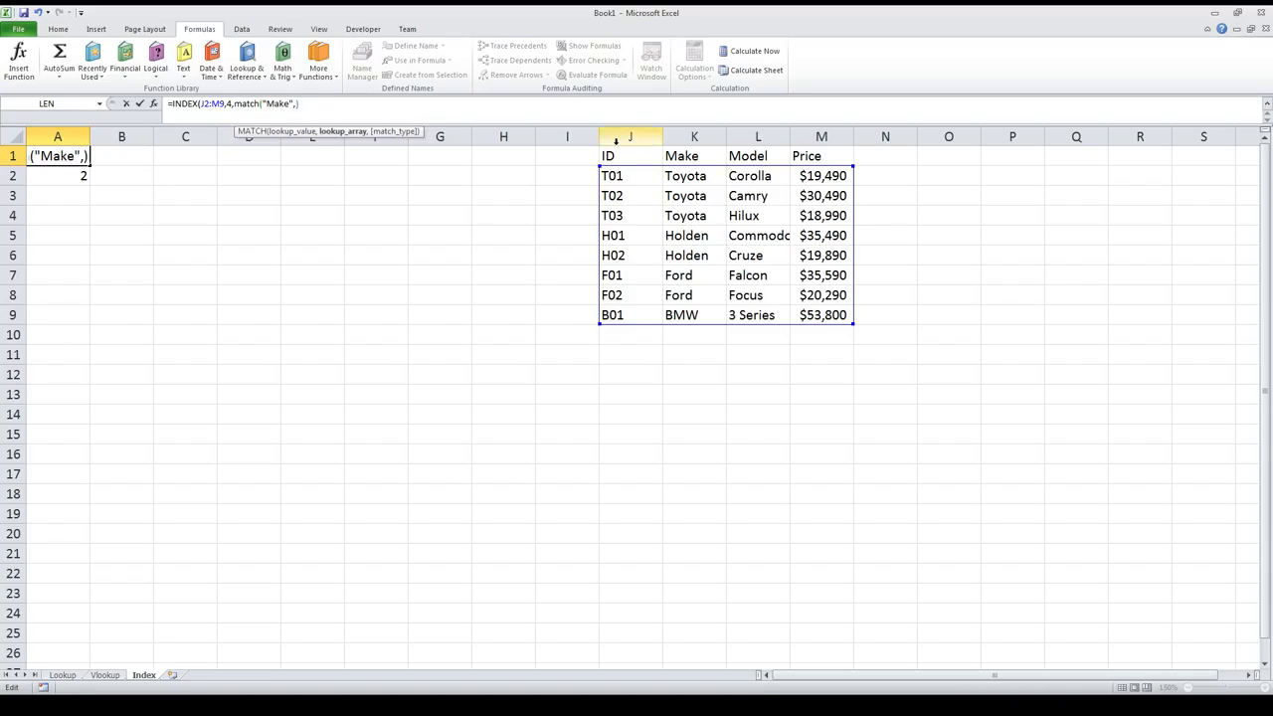
pyautogui.moveTo(625, 155); pyautogui.dragTo(806, 156)
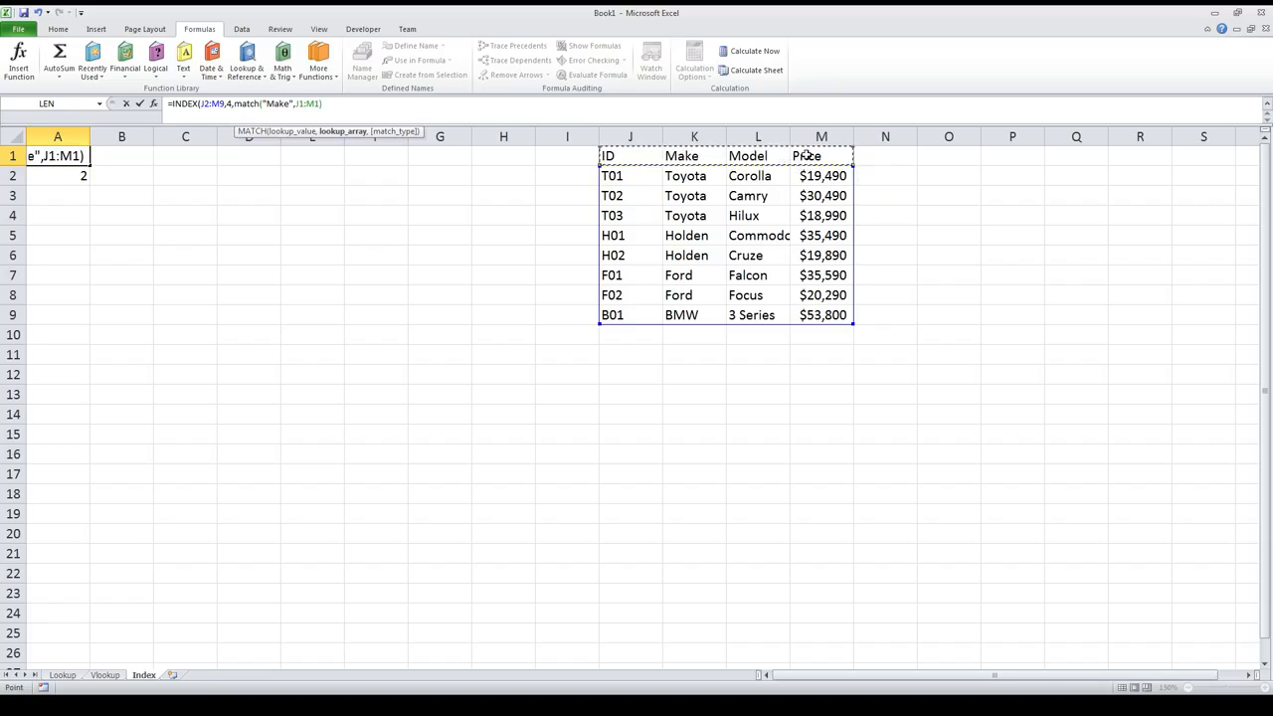
pyautogui.write(',0)')
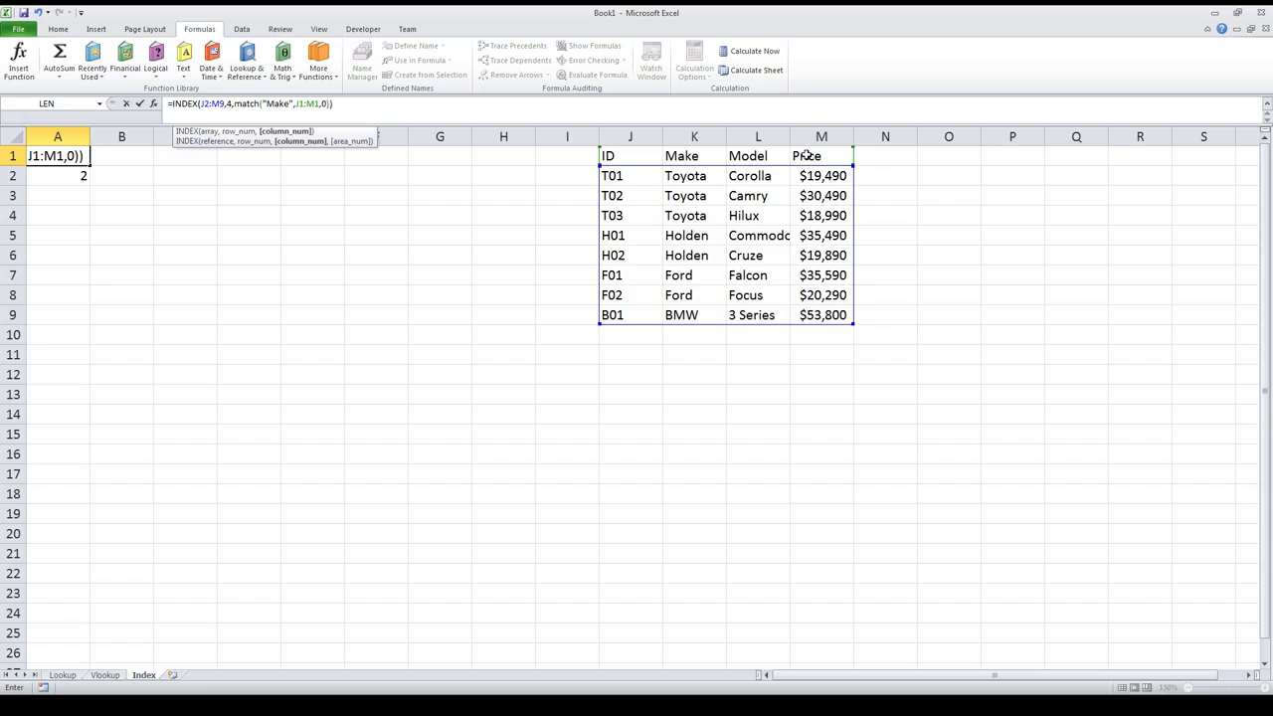
pyautogui.press('Return')
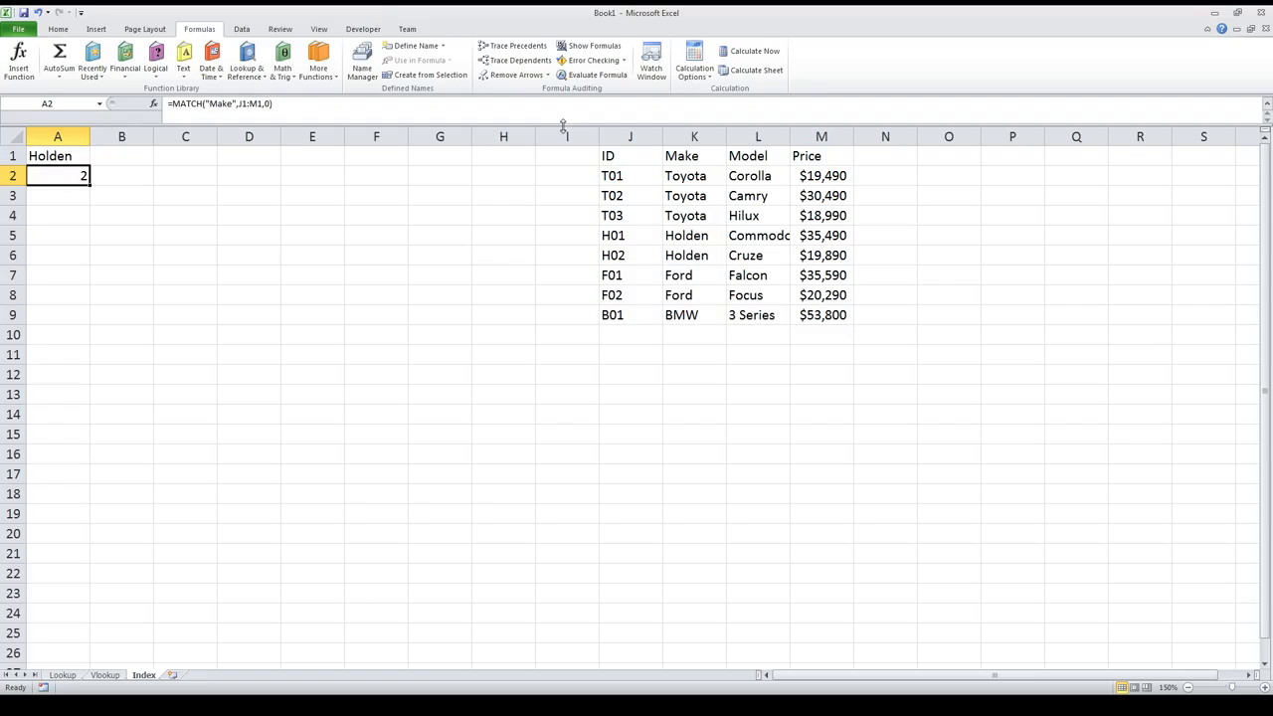
pyautogui.press('Delete')
# Set the row number of the INDEX formula in A1 to 8, keeping the nested MATCH as its column argument.
pyautogui.click(79, 157)
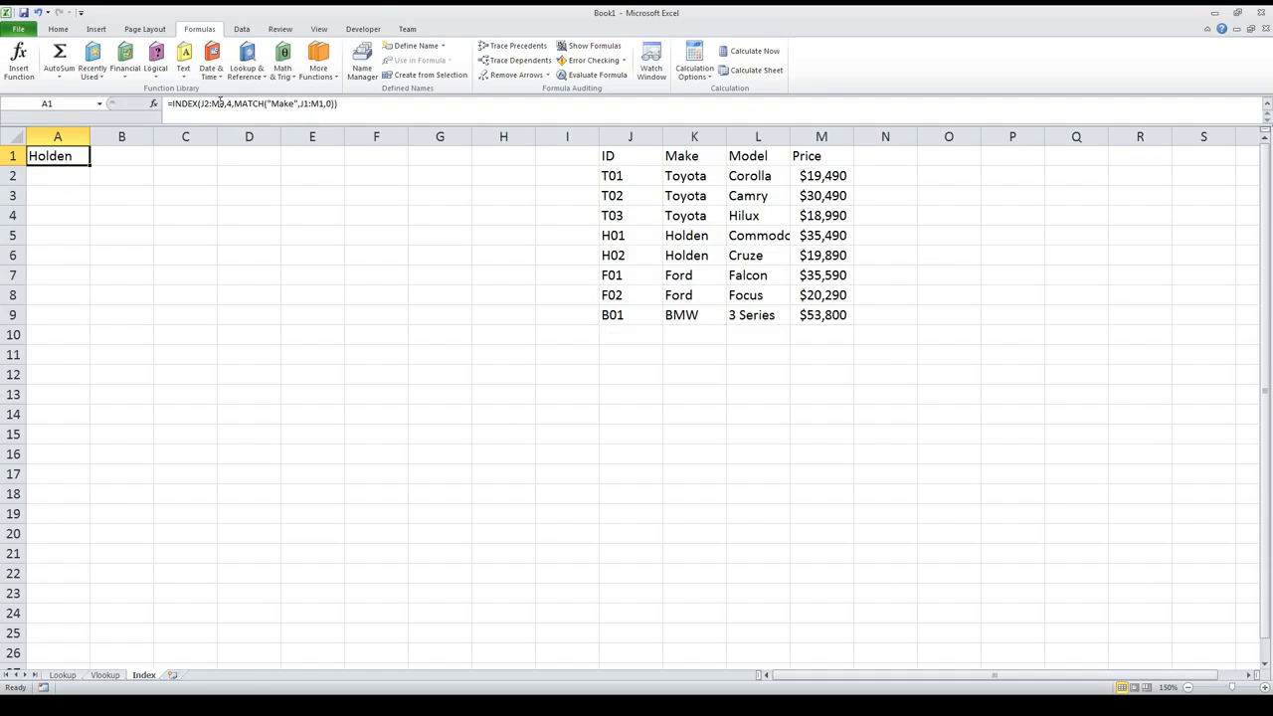
pyautogui.moveTo(242, 105); pyautogui.dragTo(285, 105)
pyautogui.click(303, 106)
pyautogui.click(243, 104)
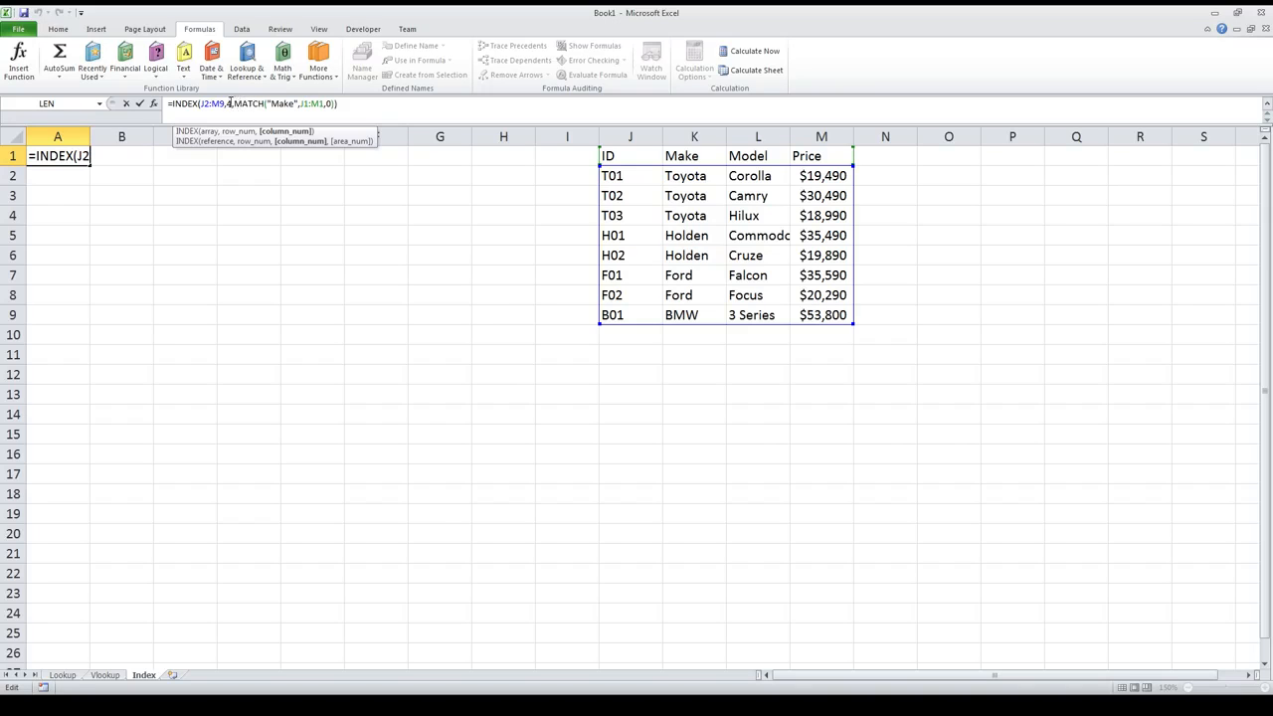
pyautogui.moveTo(234, 105); pyautogui.dragTo(338, 105)
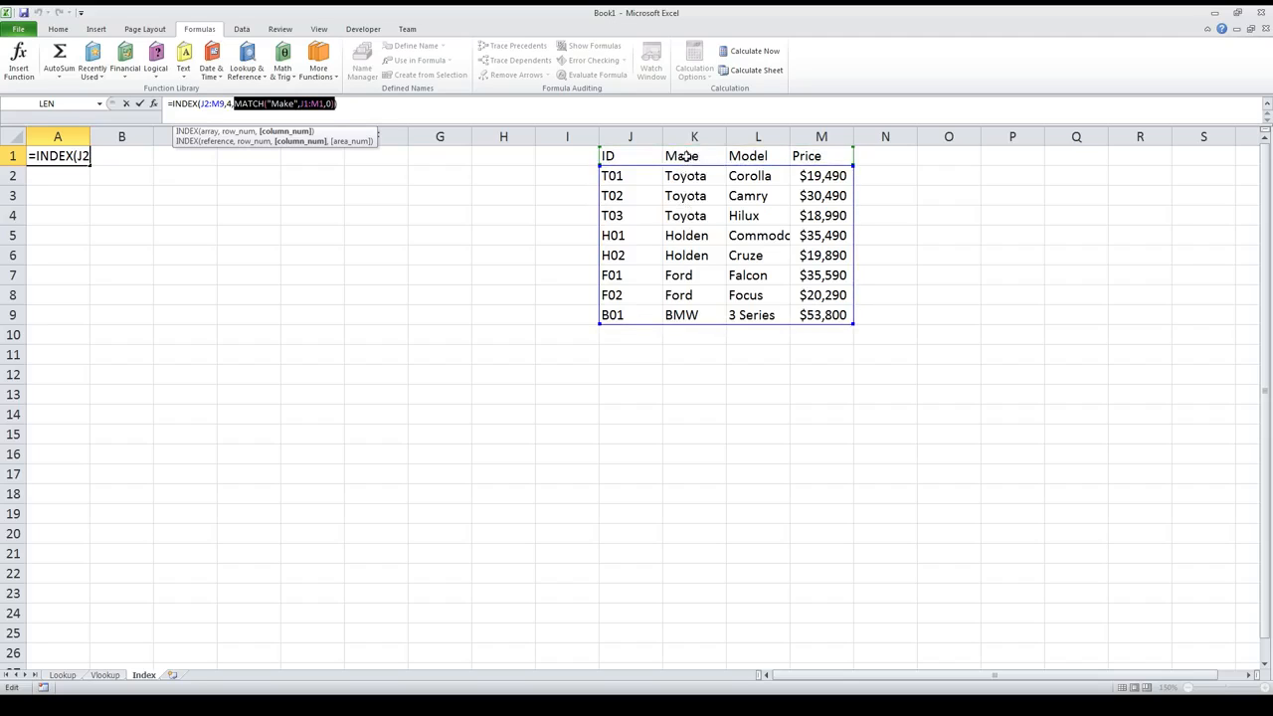
pyautogui.click(228, 103)
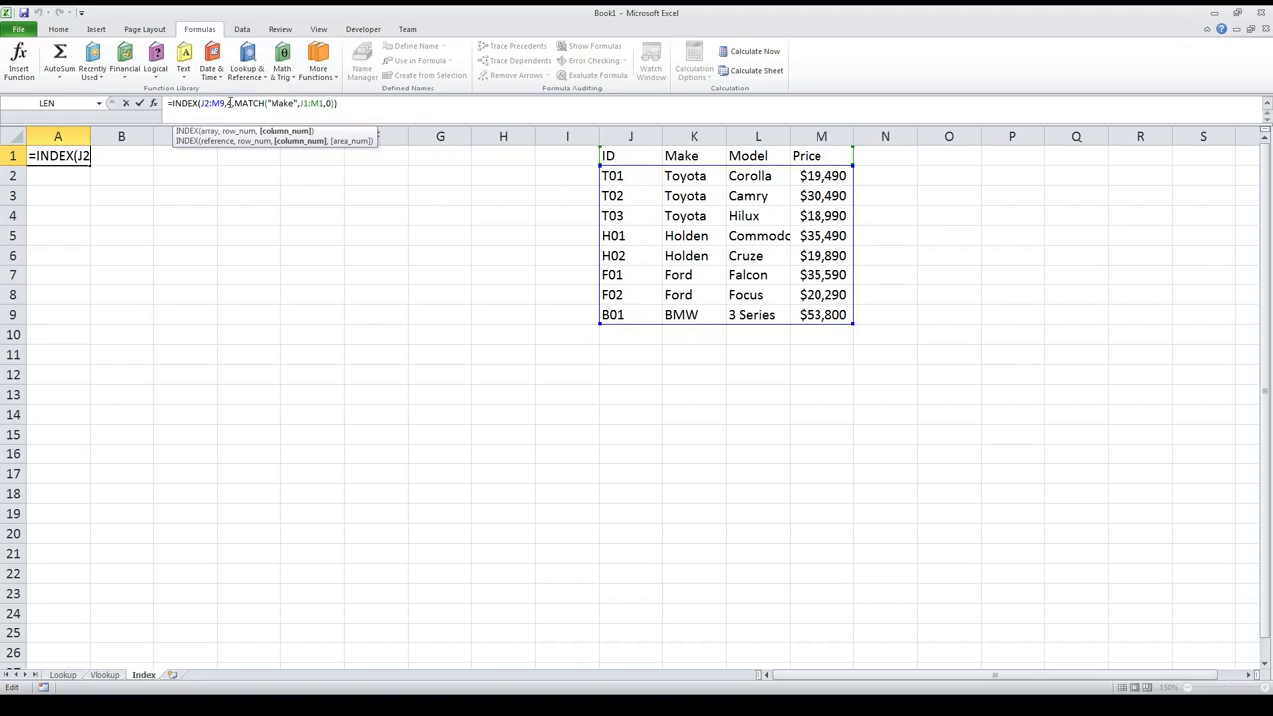
pyautogui.doubleClick(228, 104)
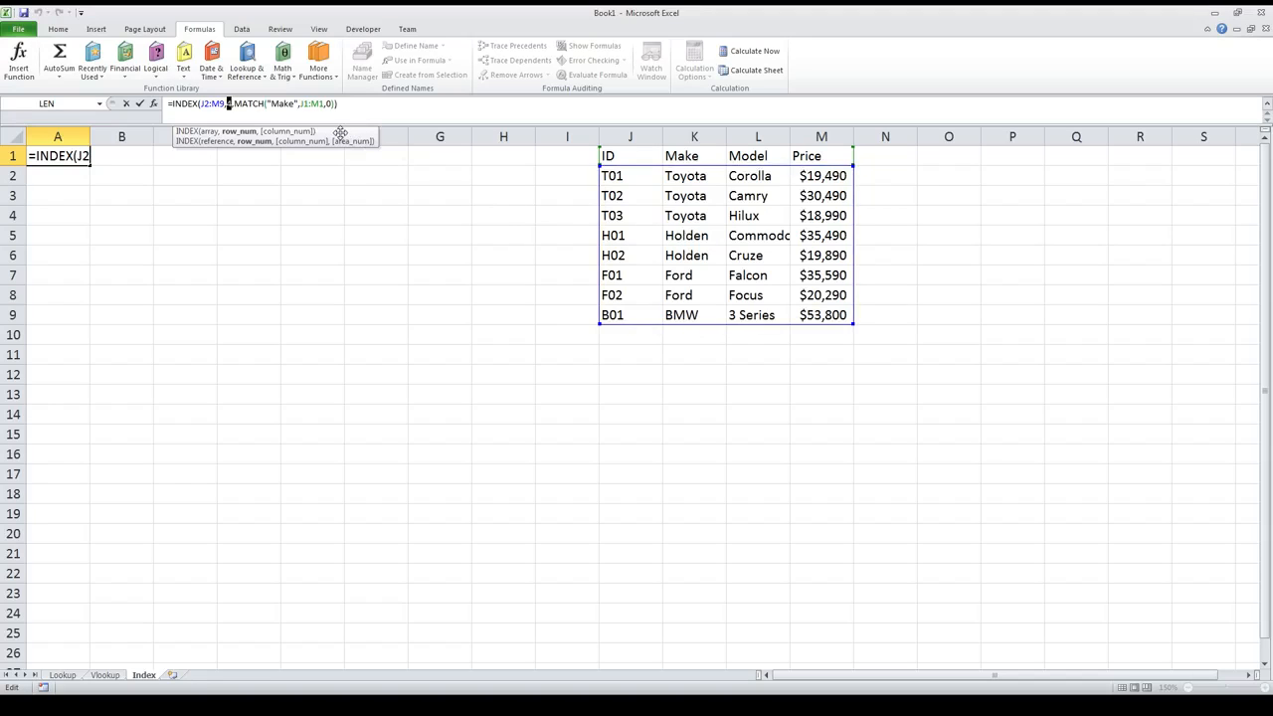
pyautogui.write('8')
pyautogui.press('Return')
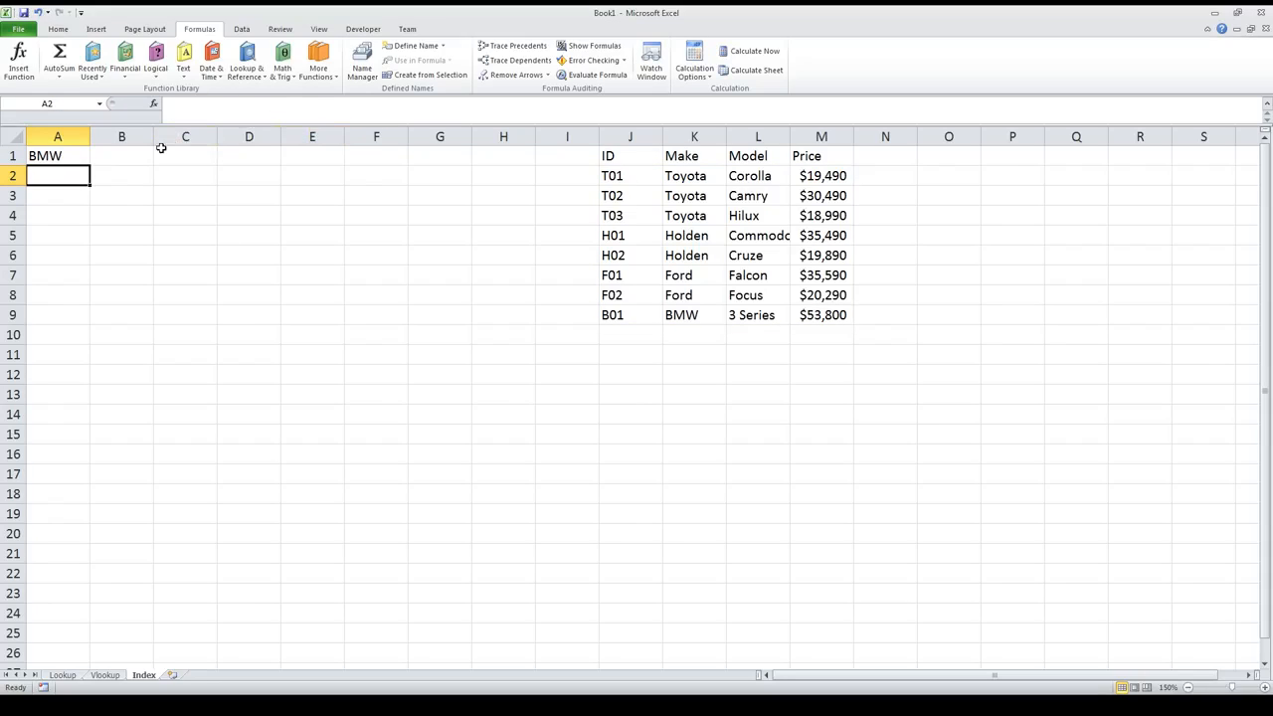
# Examine the nested MATCH that supplies the column number of the INDEX formula in A1.
pyautogui.click(74, 154)
pyautogui.moveTo(236, 104); pyautogui.dragTo(335, 106)
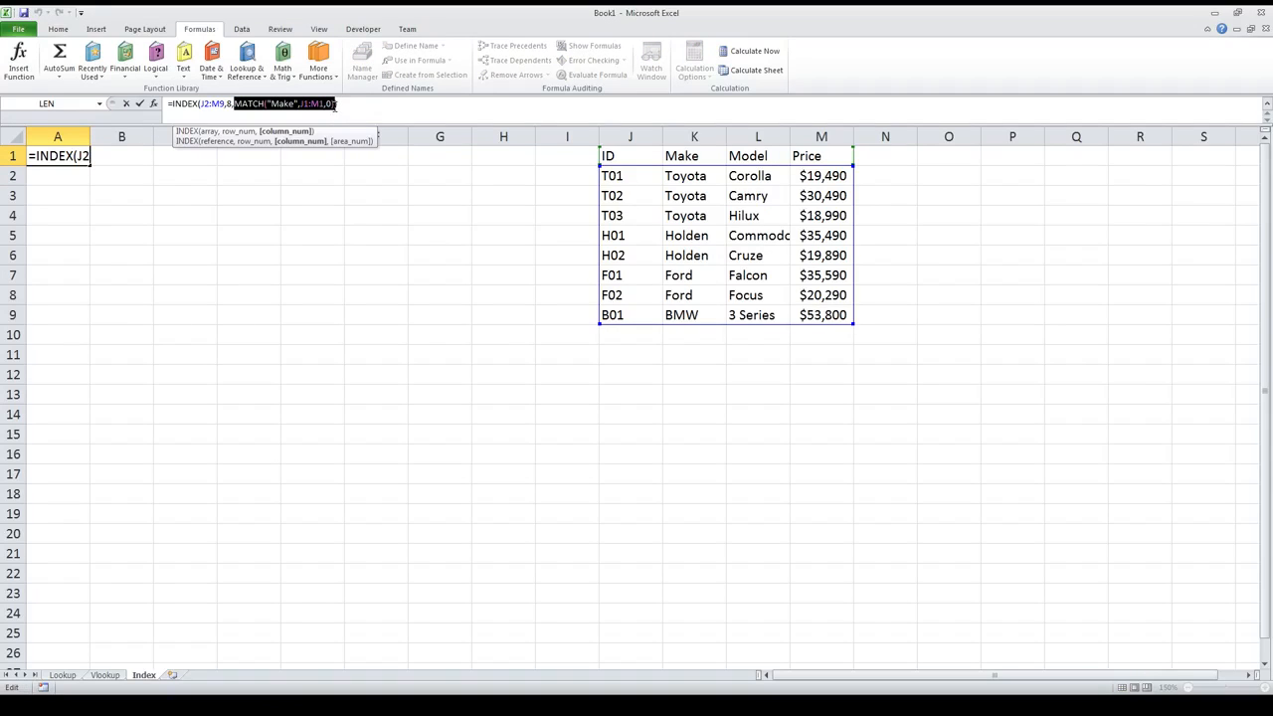
pyautogui.click(409, 108)
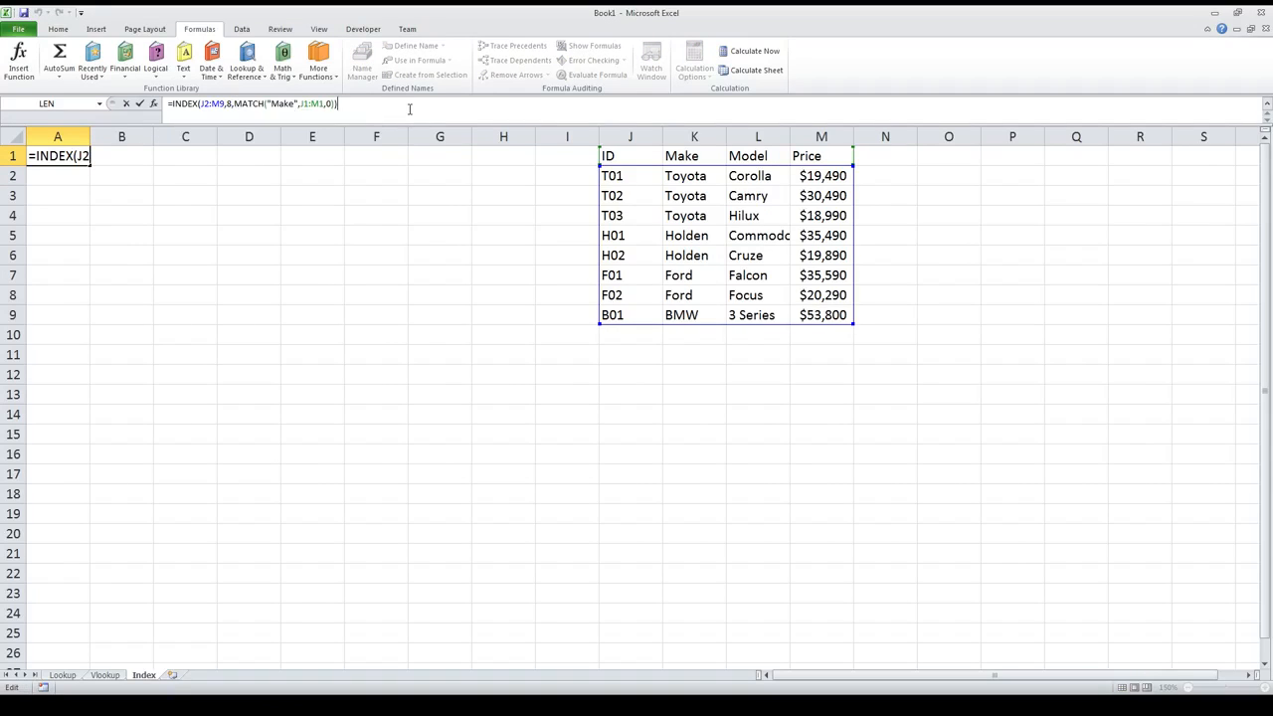
pyautogui.click(873, 235)
pyautogui.moveTo(699, 159); pyautogui.dragTo(699, 279)
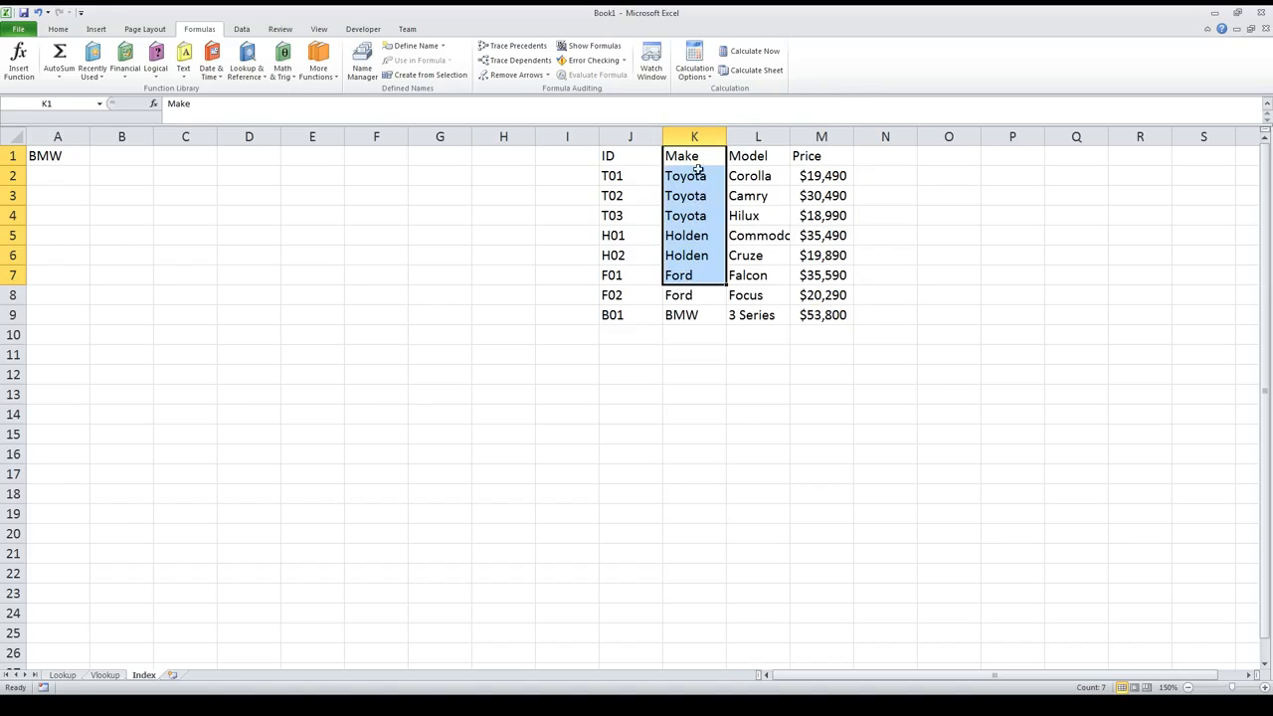
pyautogui.click(694, 136)
pyautogui.rightClick(696, 138)
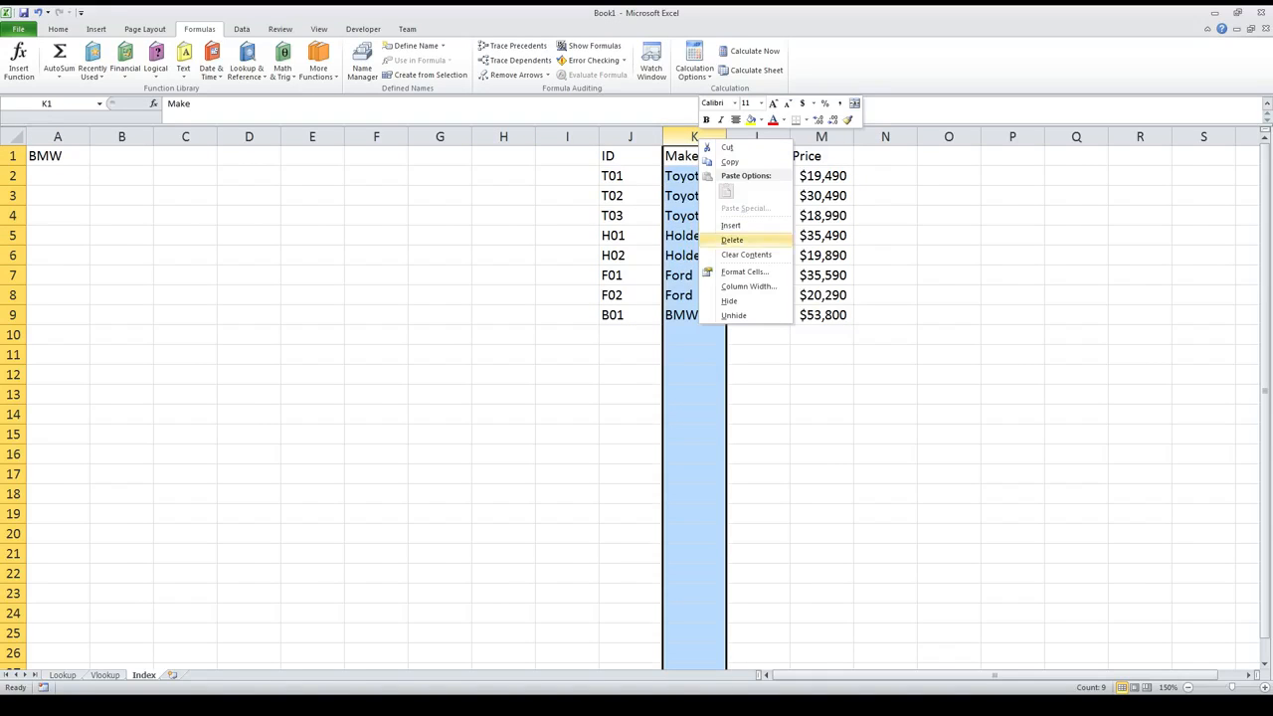
pyautogui.click(684, 137)
pyautogui.moveTo(680, 151); pyautogui.dragTo(681, 314)
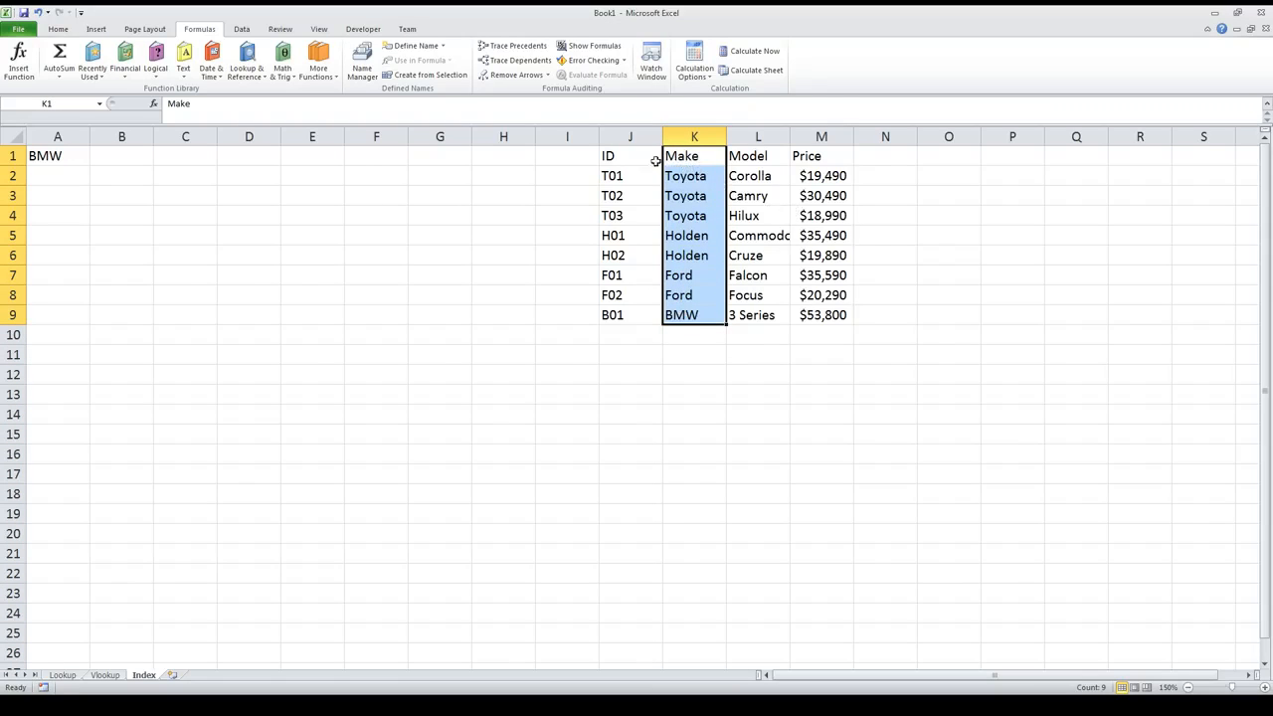
# Cut the Price cells M1:M9 and insert them before the Make column at K1:K9.
pyautogui.moveTo(816, 156); pyautogui.dragTo(818, 316)
pyautogui.hotkey('ctrl', 'c')
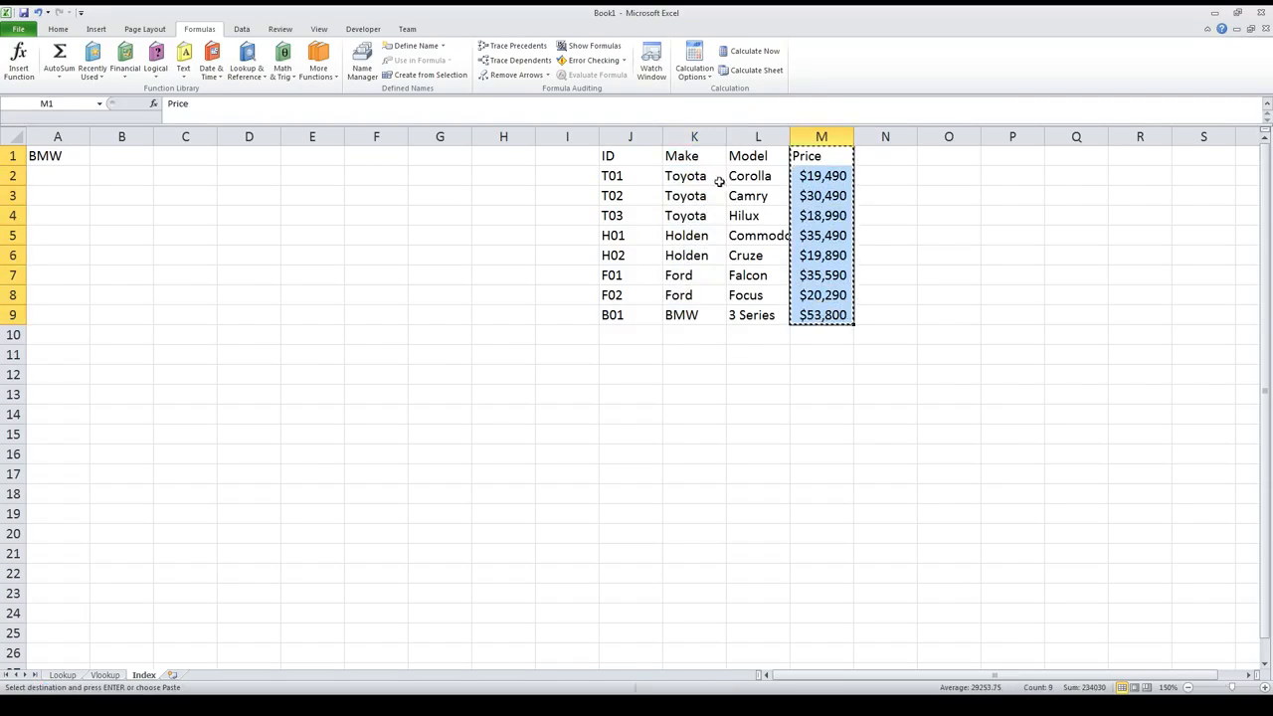
pyautogui.click(696, 154)
pyautogui.moveTo(691, 154); pyautogui.dragTo(684, 317)
pyautogui.rightClick(684, 317)
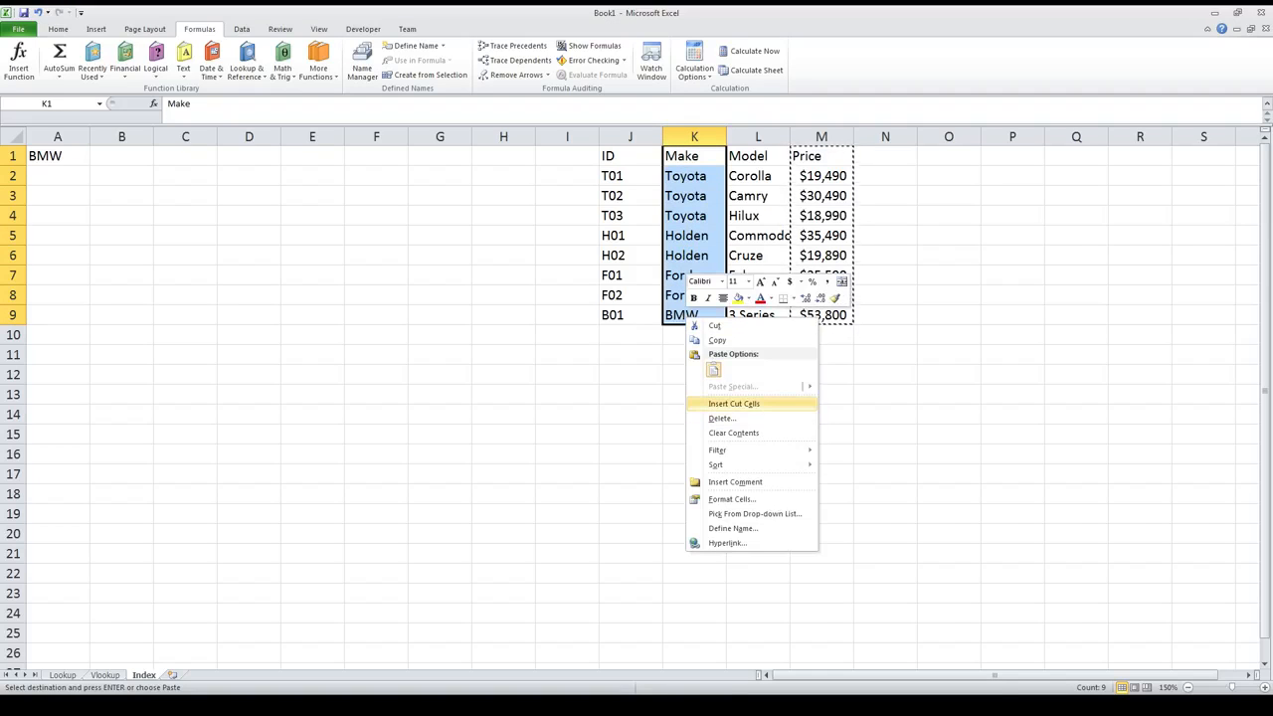
pyautogui.click(760, 403)
pyautogui.click(647, 276)
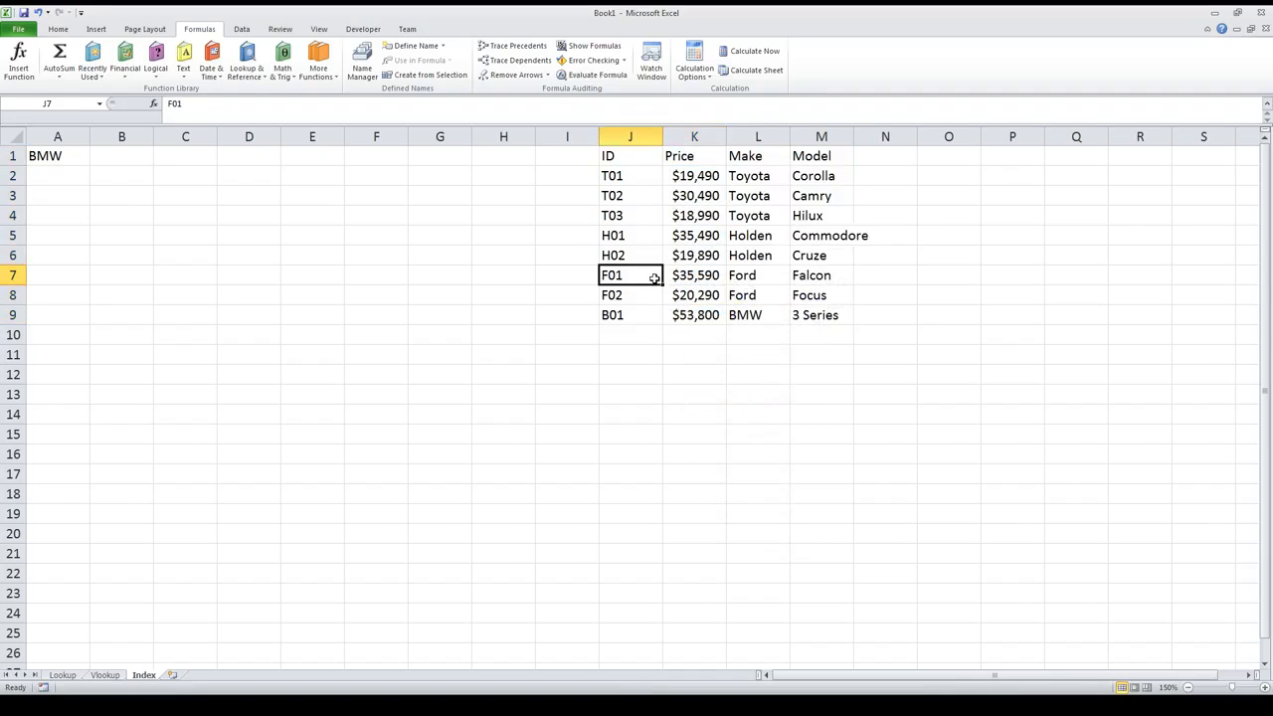
# Check A1's INDEX formula against the reordered table and compare it with the Vlookup sheet.
pyautogui.click(191, 163)
pyautogui.click(50, 161)
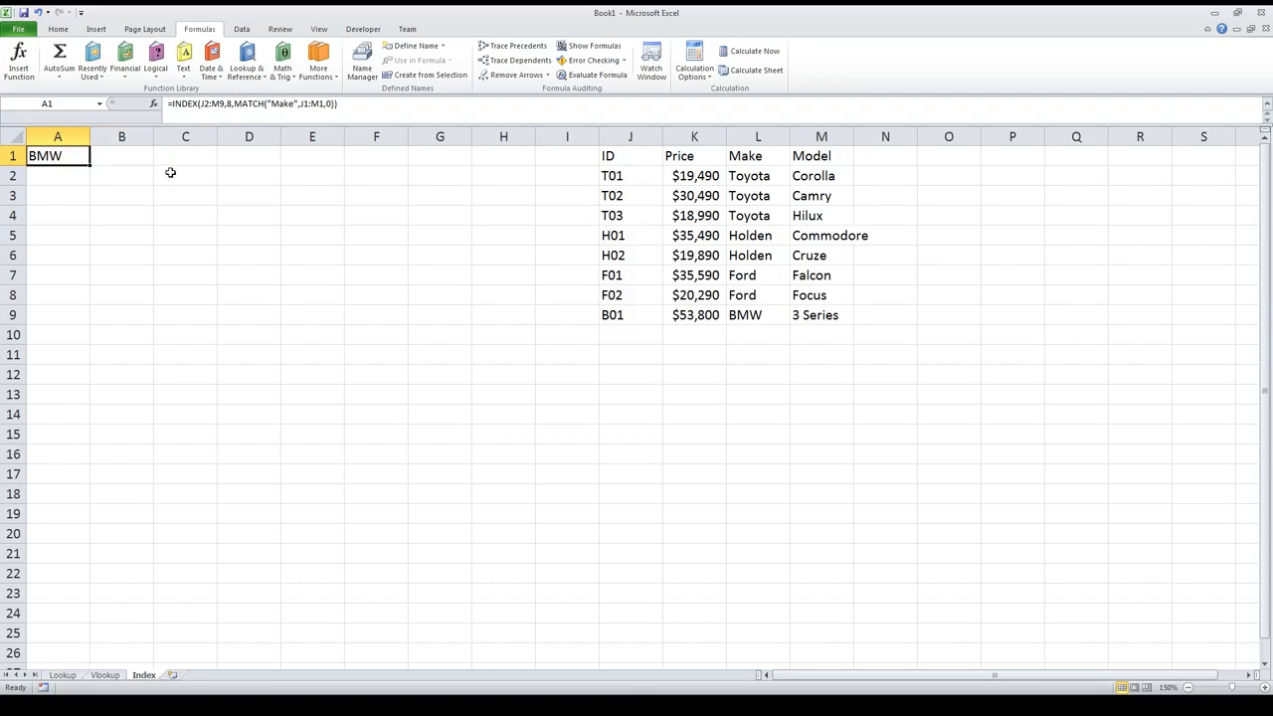
pyautogui.click(57, 171)
pyautogui.click(57, 159)
pyautogui.click(104, 675)
pyautogui.click(143, 675)
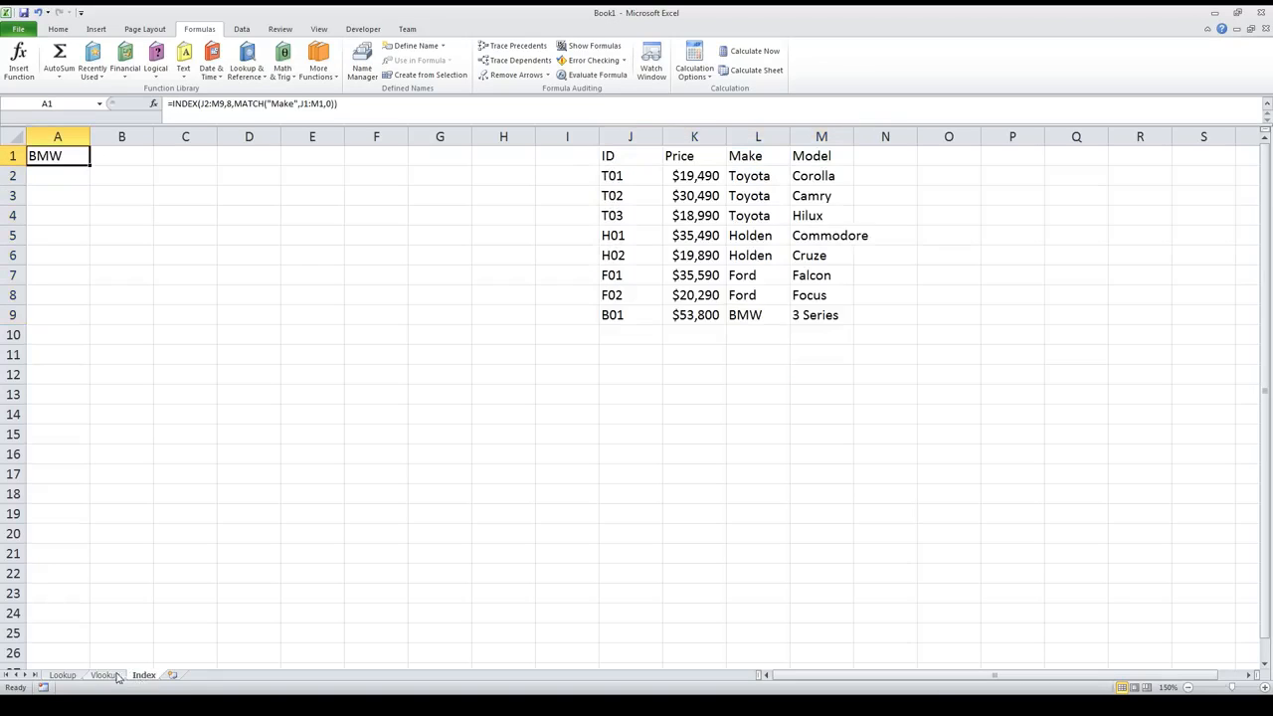